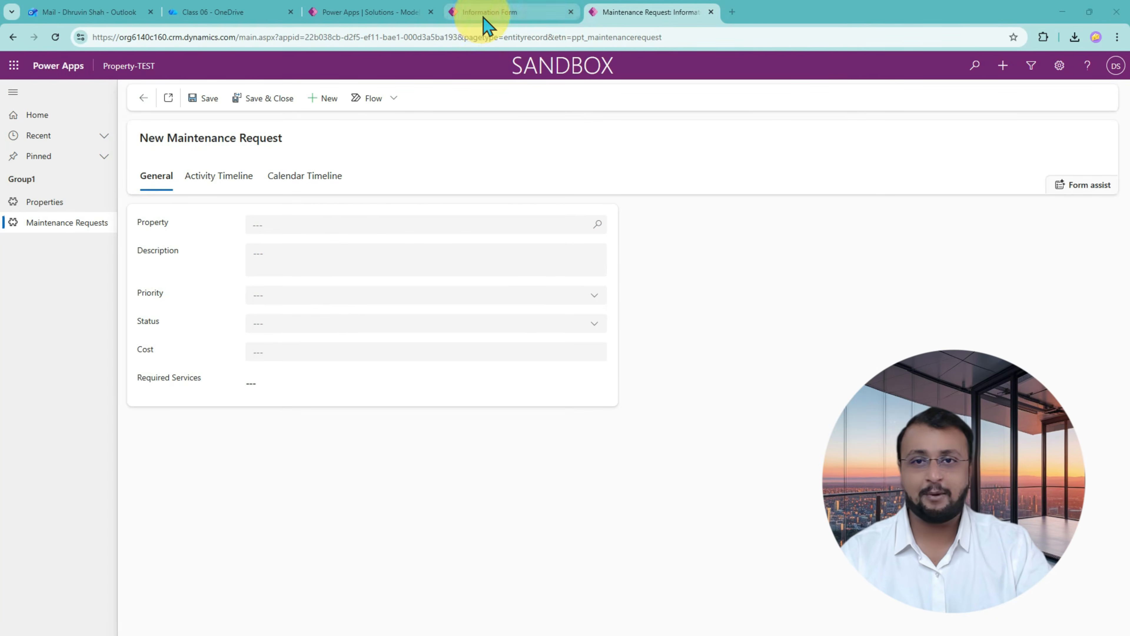
Step: Review the Cost columns of the Maintenance Request table and the Cost field on its information form
left_click(486, 19)
left_click(369, 13)
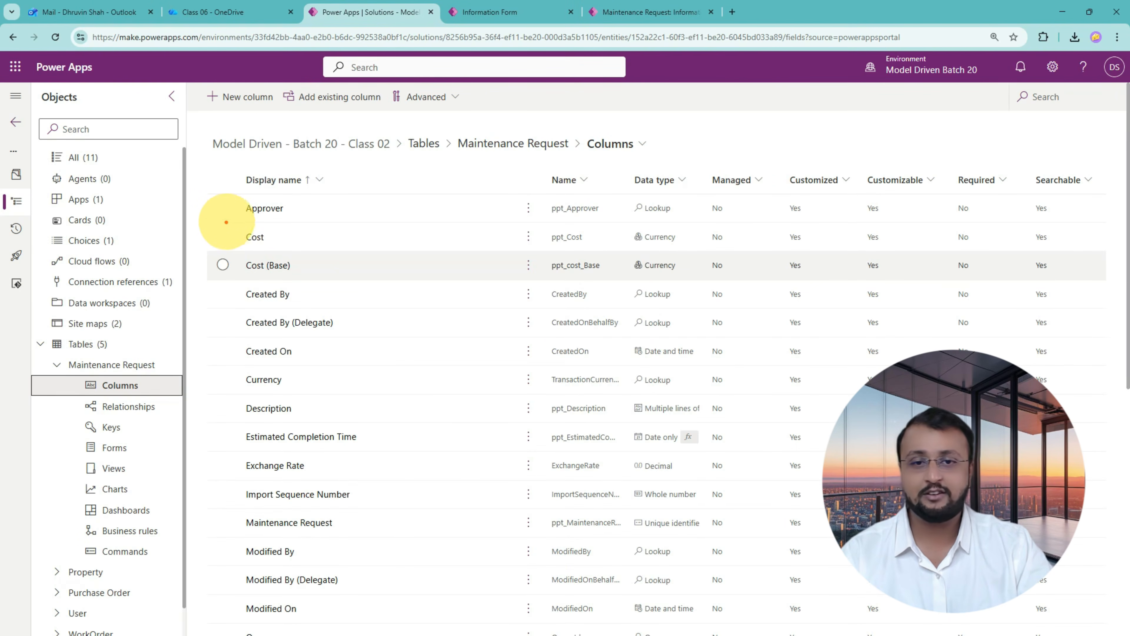
mouse_move(222, 227)
left_mouse_down()
mouse_move(535, 315)
mouse_move(606, 288)
left_mouse_up()
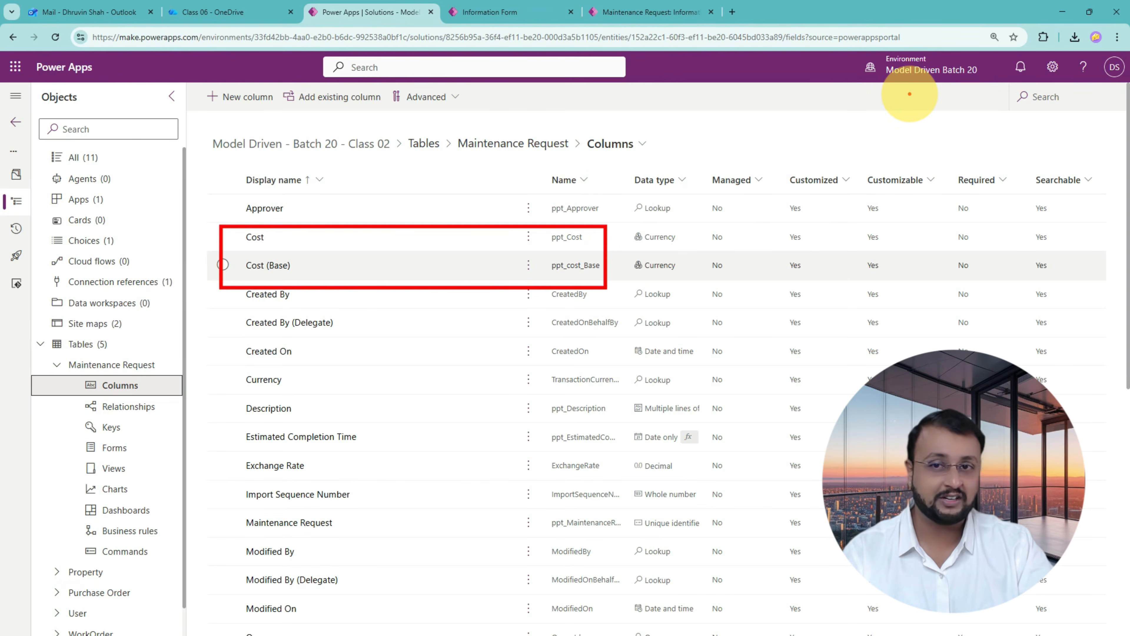
left_click(512, 13)
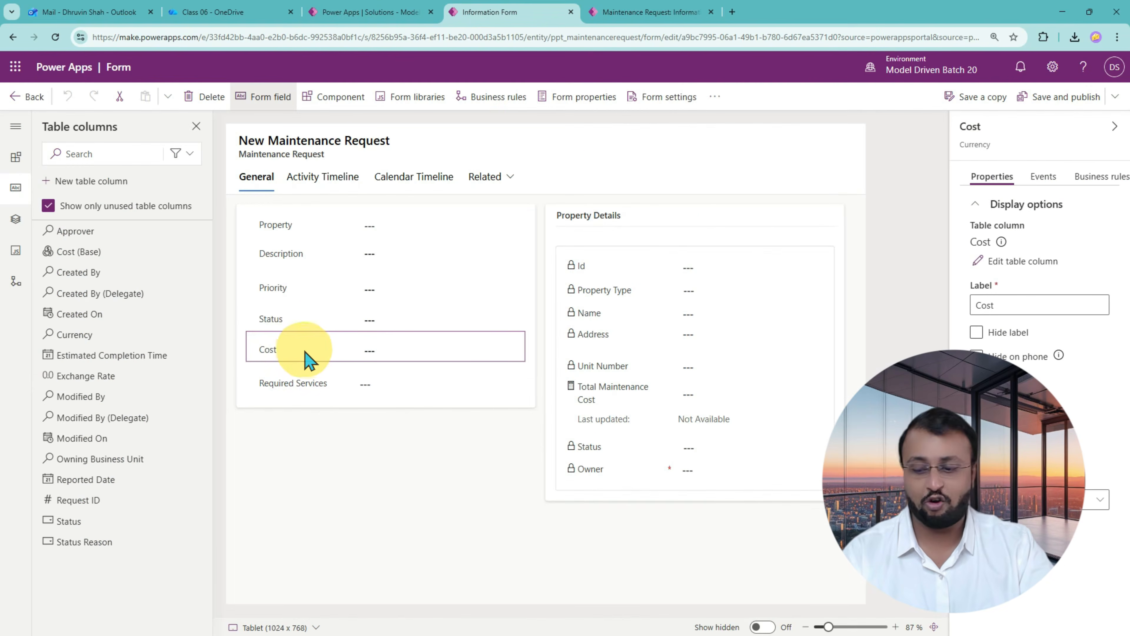
left_click_drag(238, 324, 528, 369)
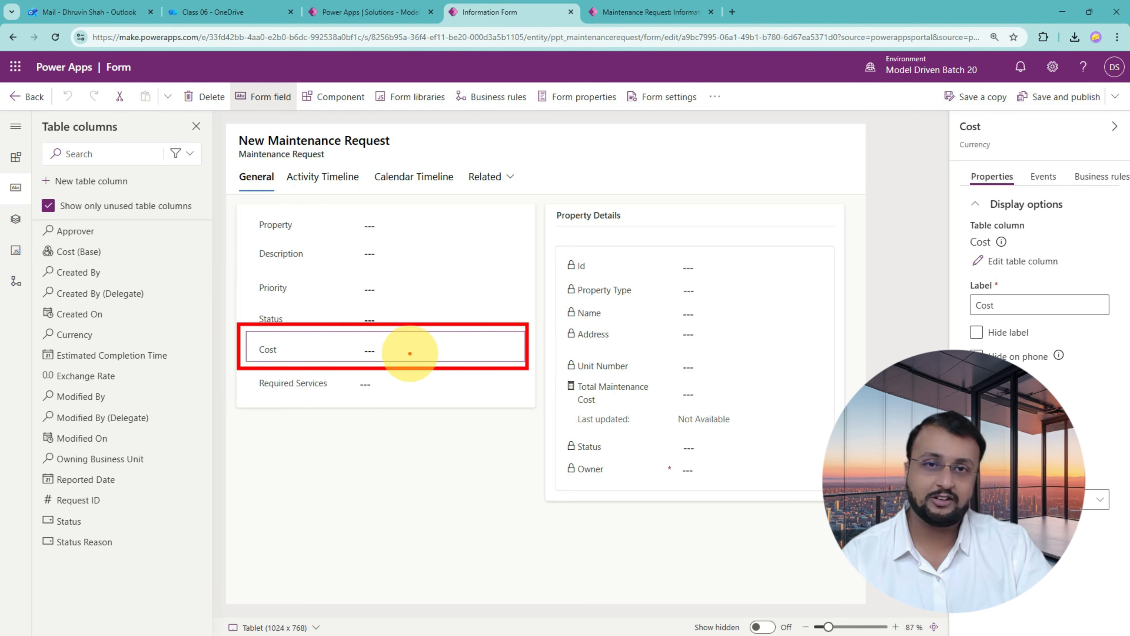
mouse_move(400, 438)
left_mouse_down()
mouse_move(406, 377)
mouse_move(404, 387)
mouse_move(366, 395)
left_mouse_up()
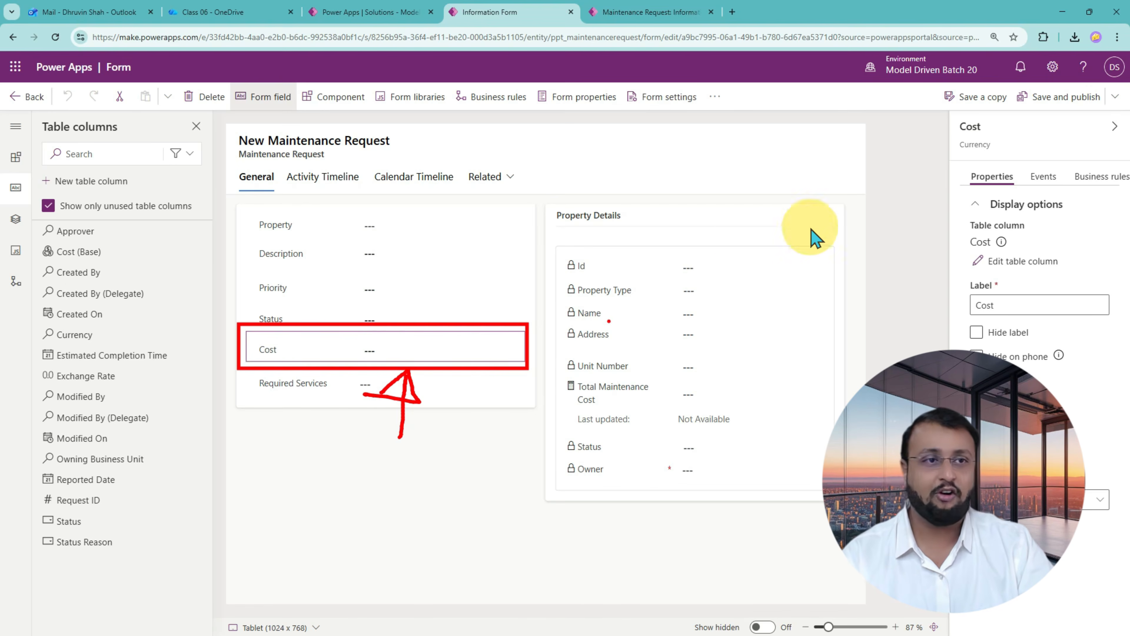
key("Escape")
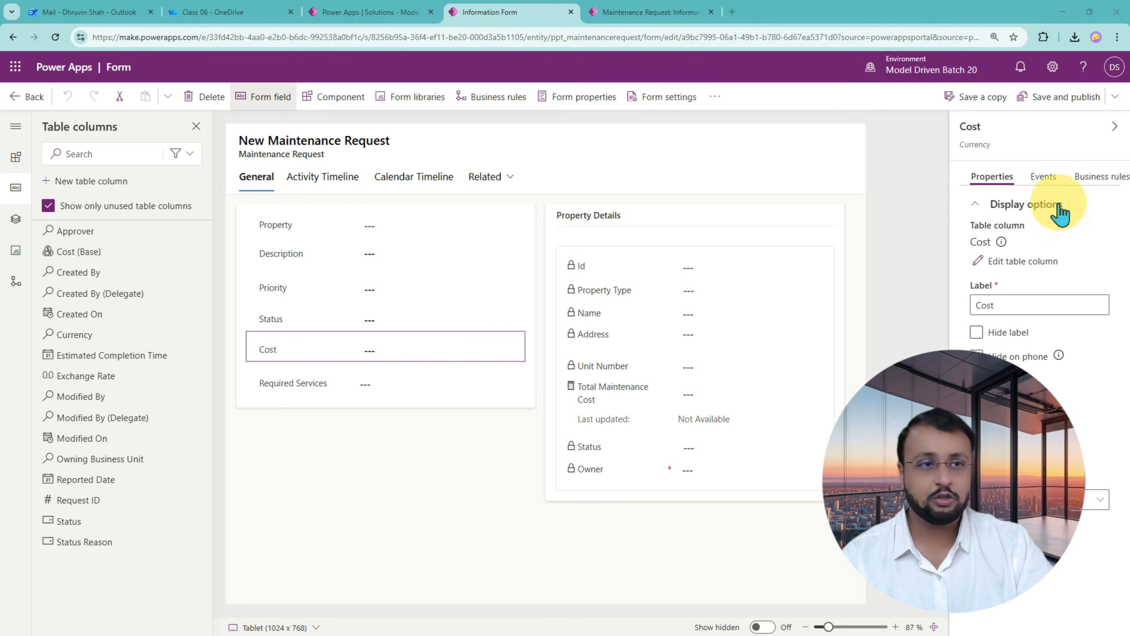
Step: Open the settings of the Model Driven Batch 20 environment in the Power Platform admin center
left_click(1053, 67)
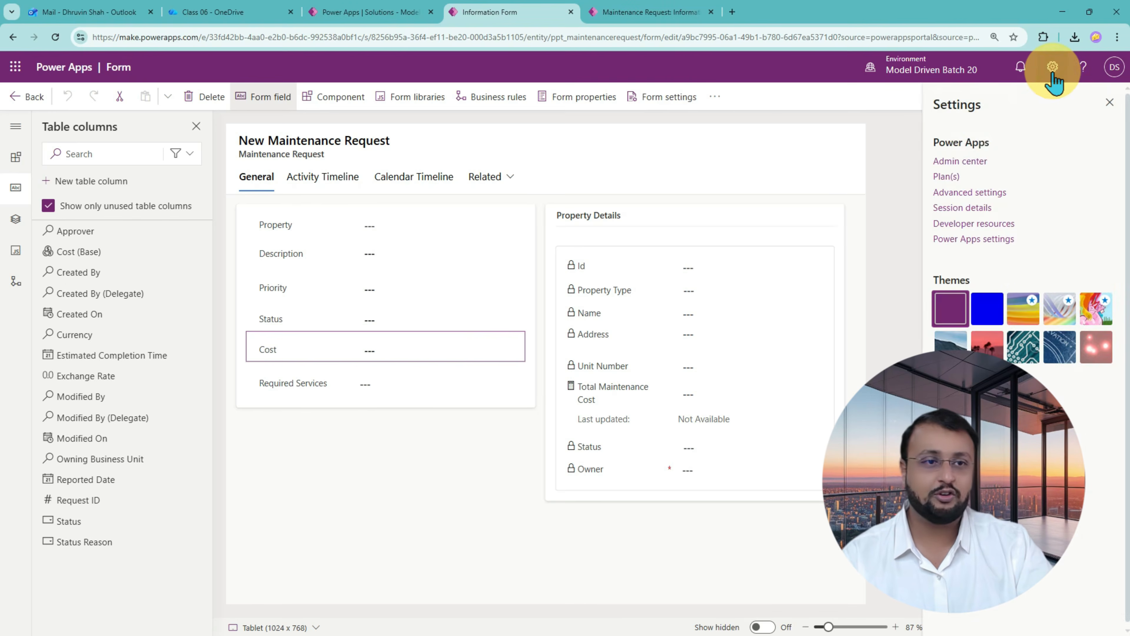
left_click(970, 160)
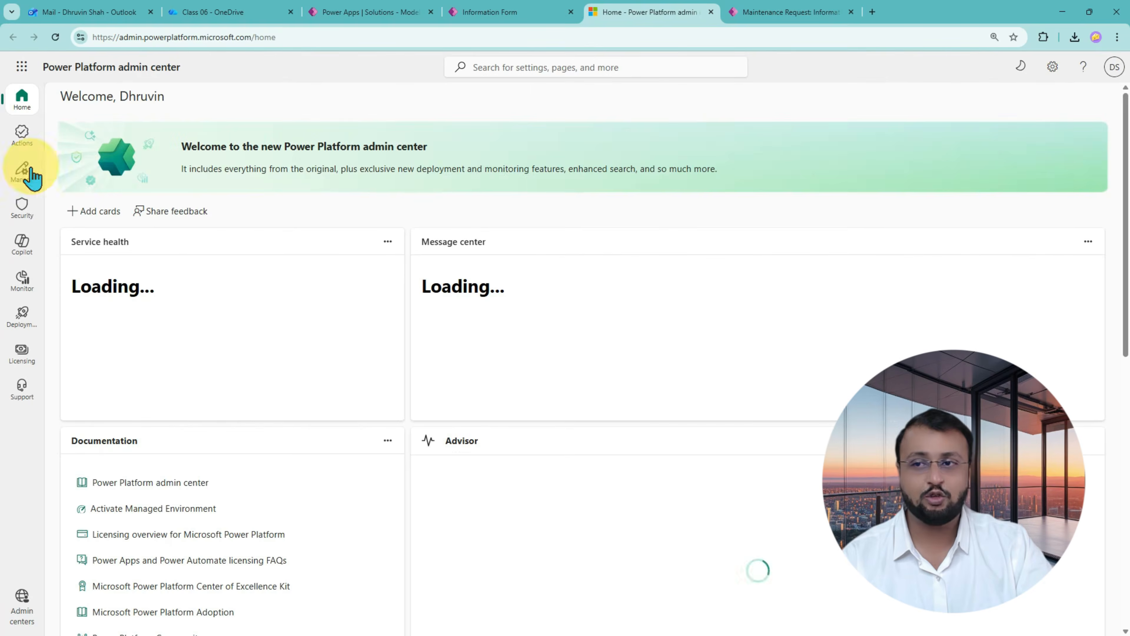
left_click(26, 186)
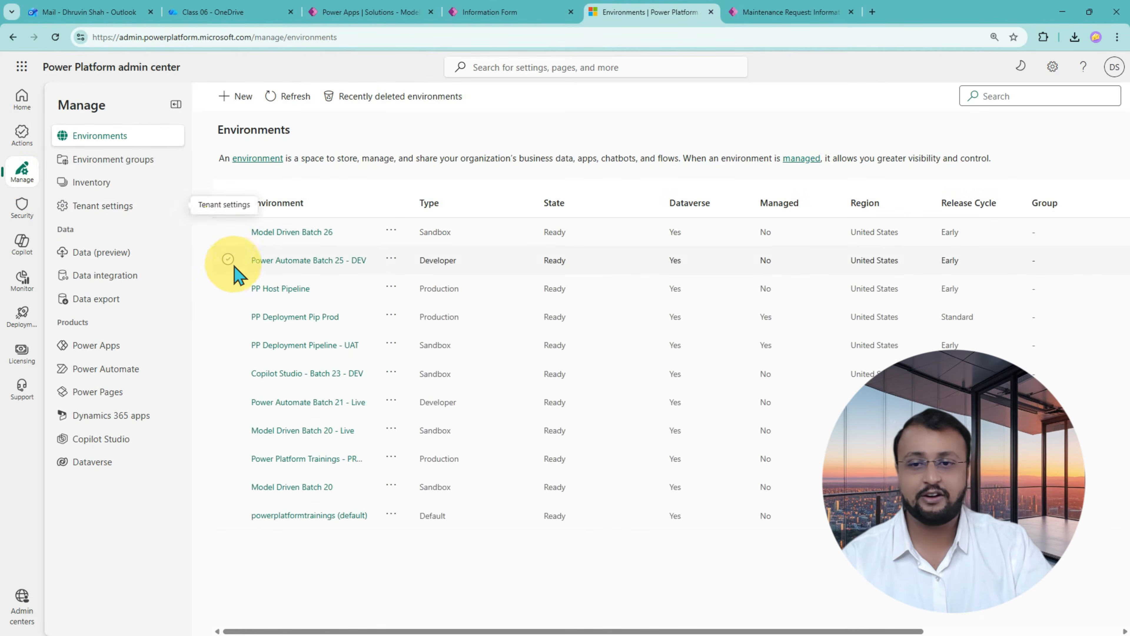
left_click(282, 488)
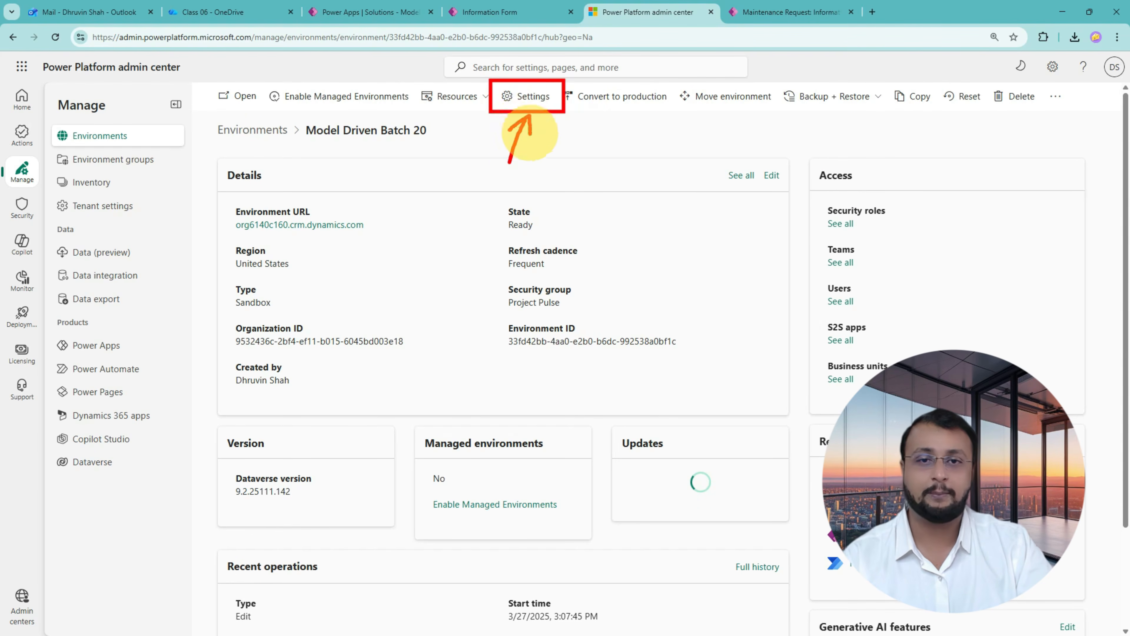
left_click(530, 101)
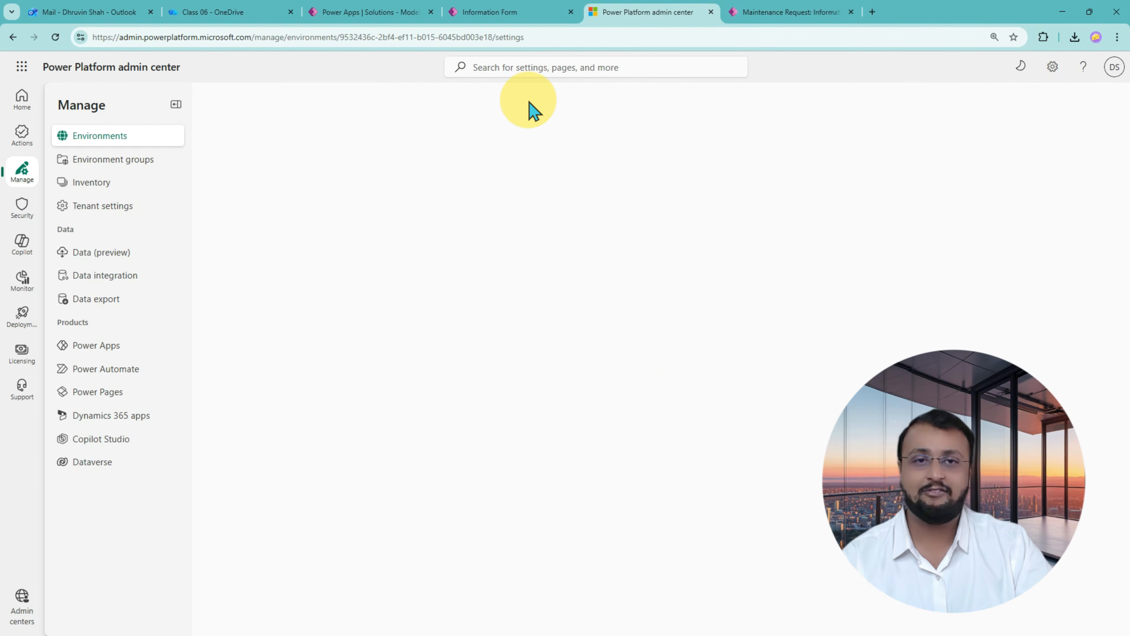
Step: Expand the Business settings of the environment and open its Currencies list
key("ctrl+2")
mouse_move(195, 243)
left_mouse_down()
mouse_move(194, 225)
mouse_move(263, 224)
mouse_move(475, 273)
left_mouse_up()
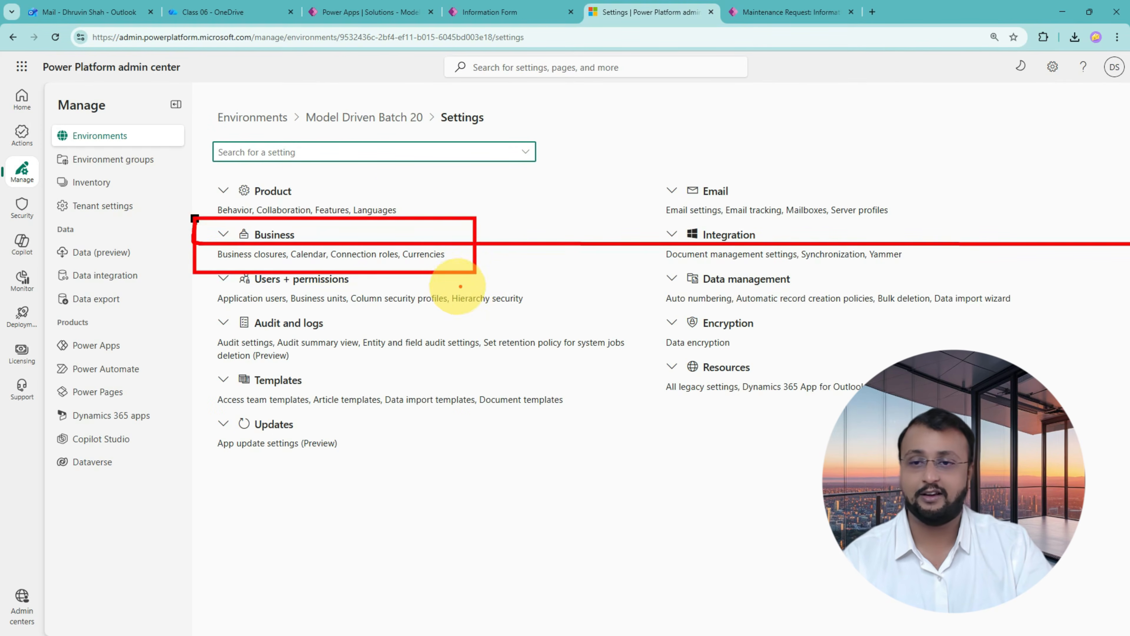
key("Escape")
left_click(224, 235)
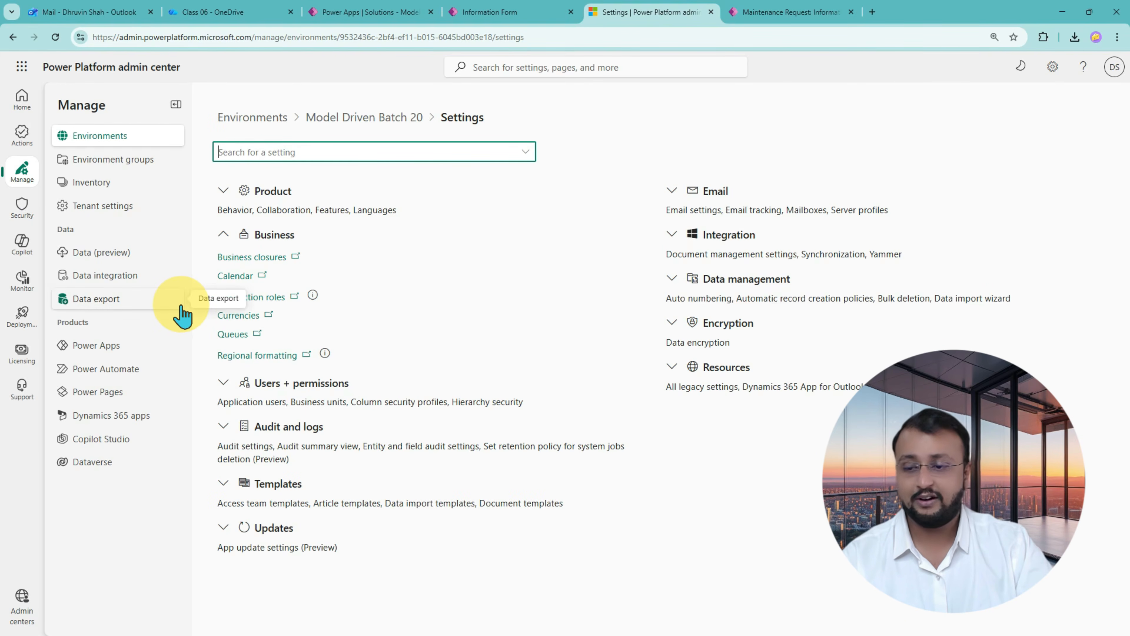
mouse_move(180, 303)
left_mouse_down()
mouse_move(342, 327)
mouse_move(488, 313)
left_mouse_up()
mouse_move(403, 299)
left_mouse_down()
mouse_move(356, 318)
mouse_move(410, 333)
mouse_move(399, 301)
left_mouse_up()
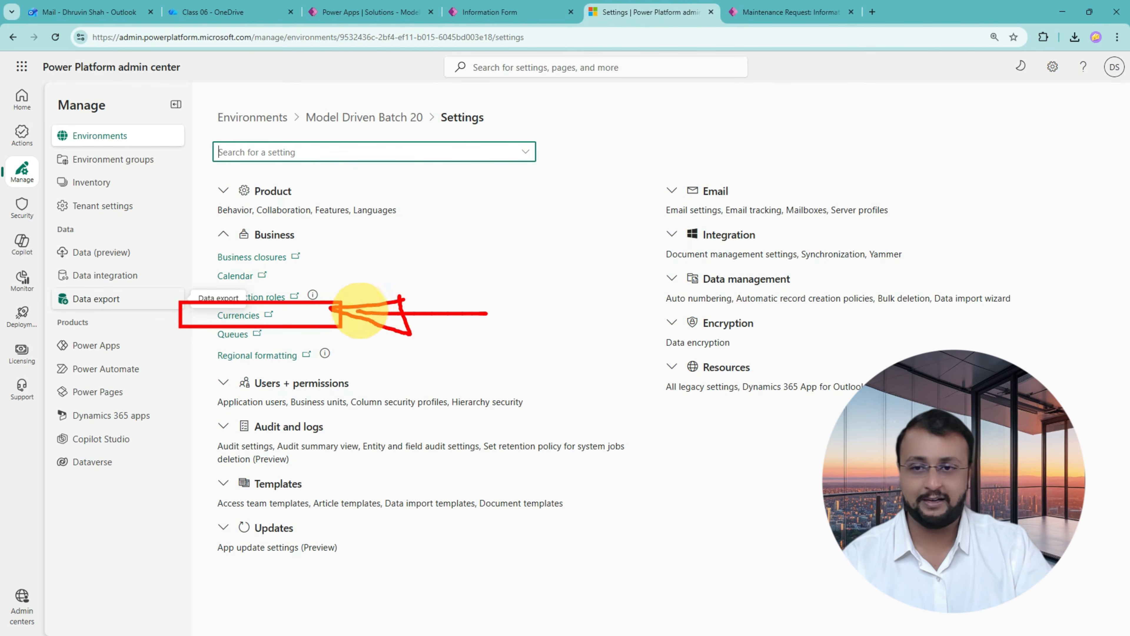
left_click(241, 320)
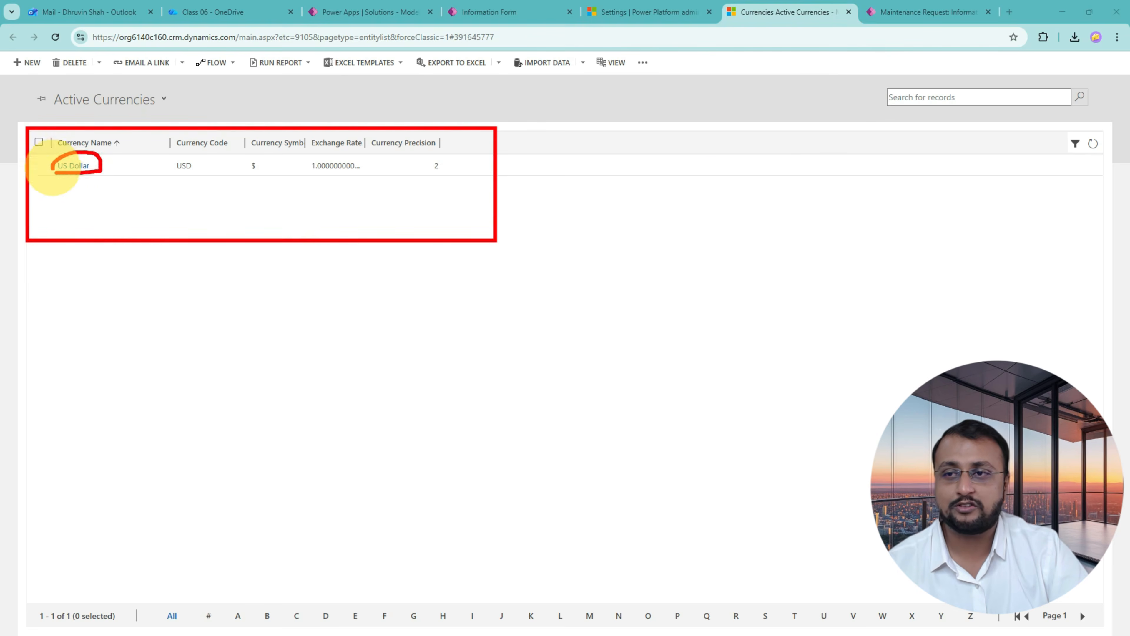
Step: Open the US Dollar currency record, examine its code, name and conversion rate, and close it
left_click(72, 167)
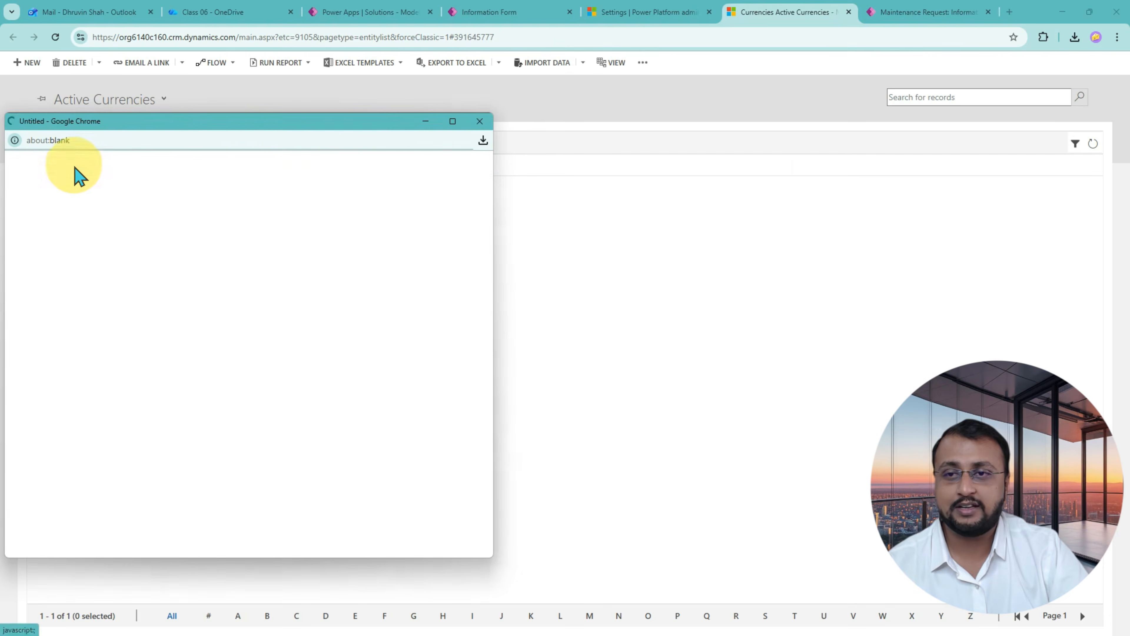
left_click_drag(259, 128, 652, 114)
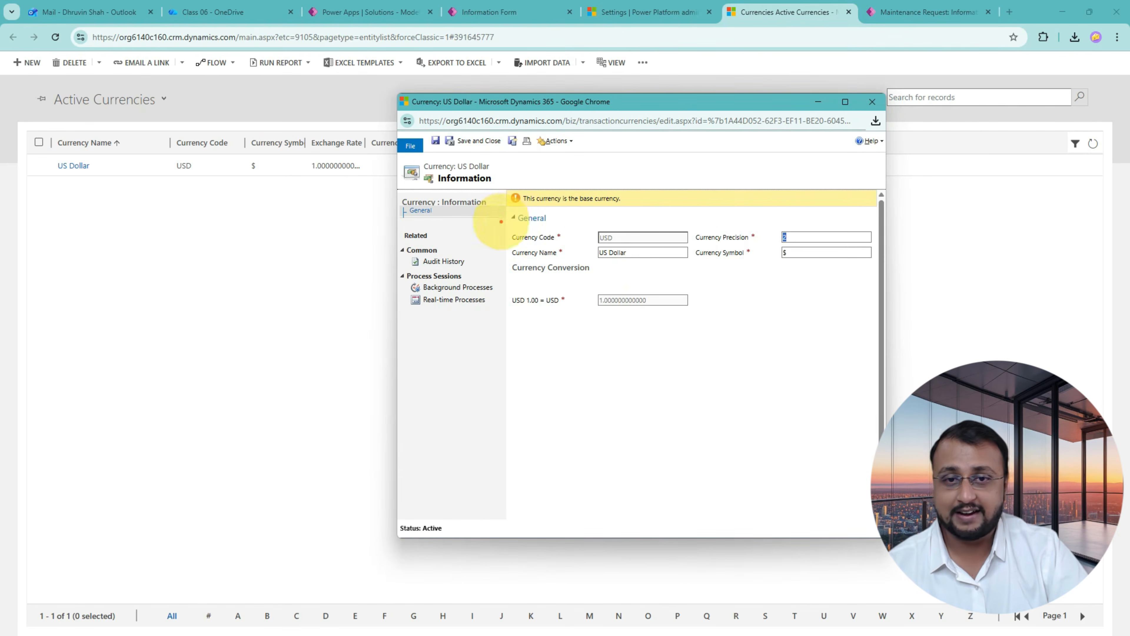
mouse_move(502, 222)
left_mouse_down()
mouse_move(682, 257)
mouse_move(715, 327)
left_mouse_up()
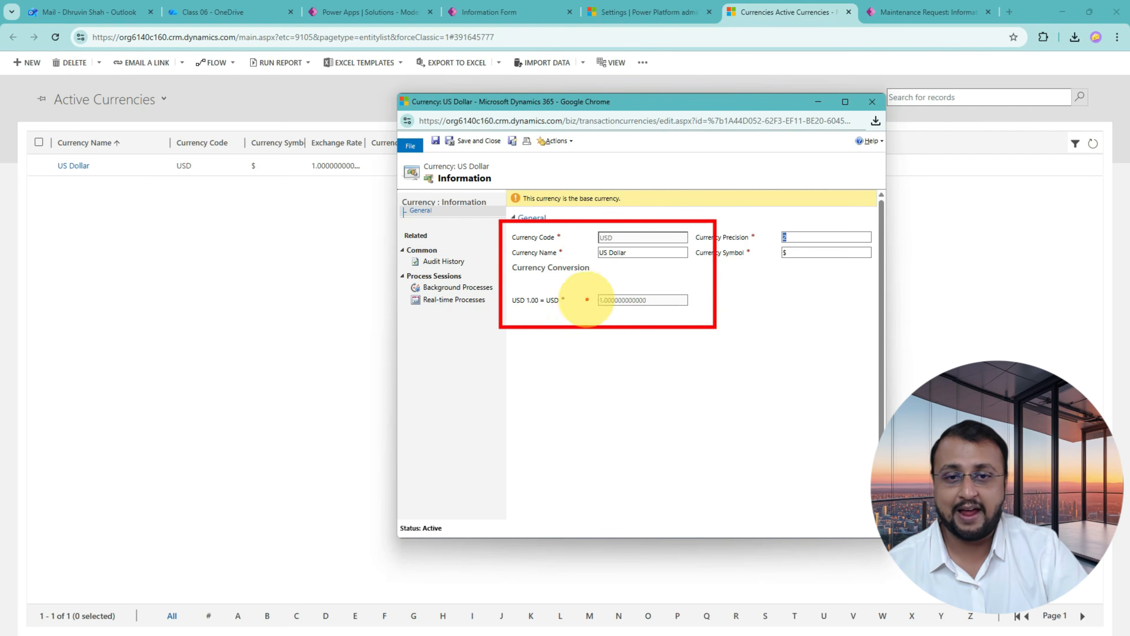
left_click_drag(517, 311, 564, 311)
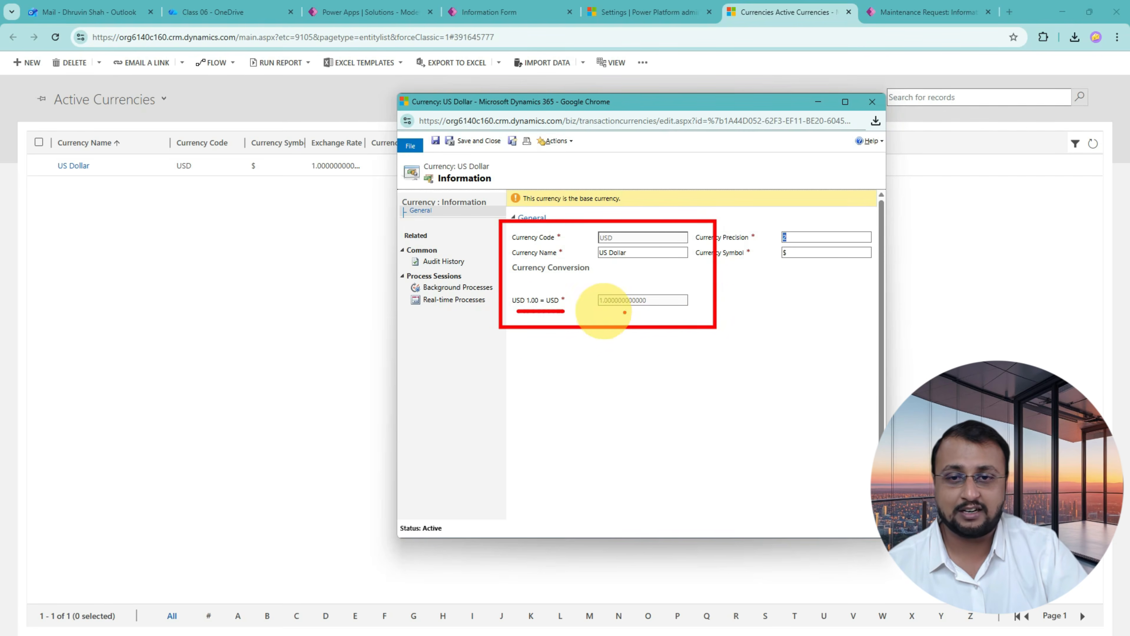
key("Escape")
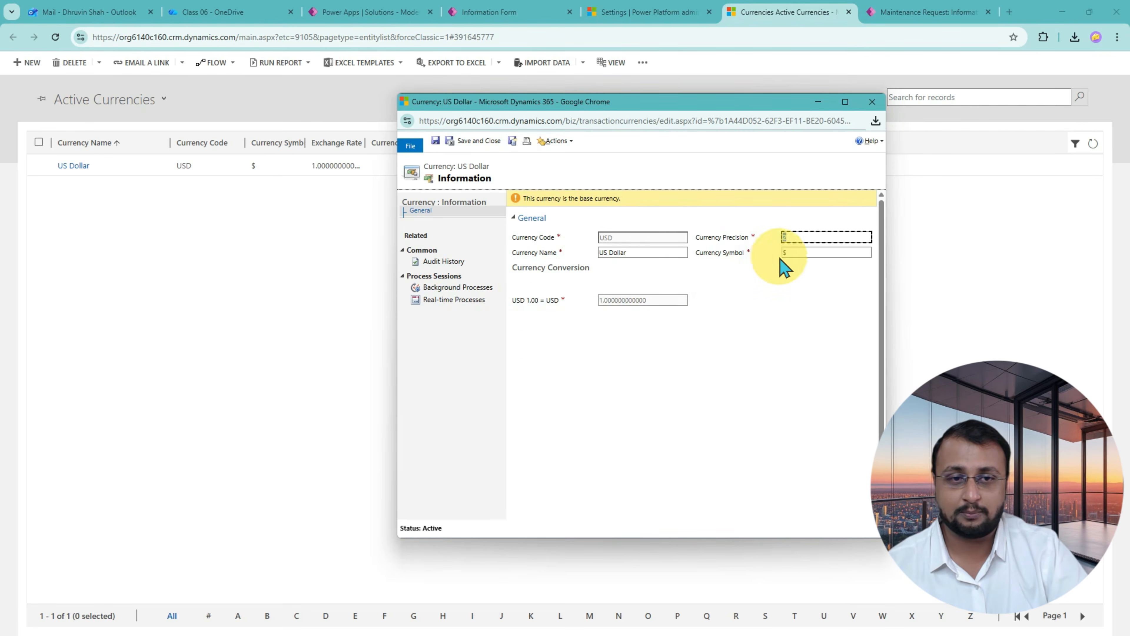
left_click(872, 102)
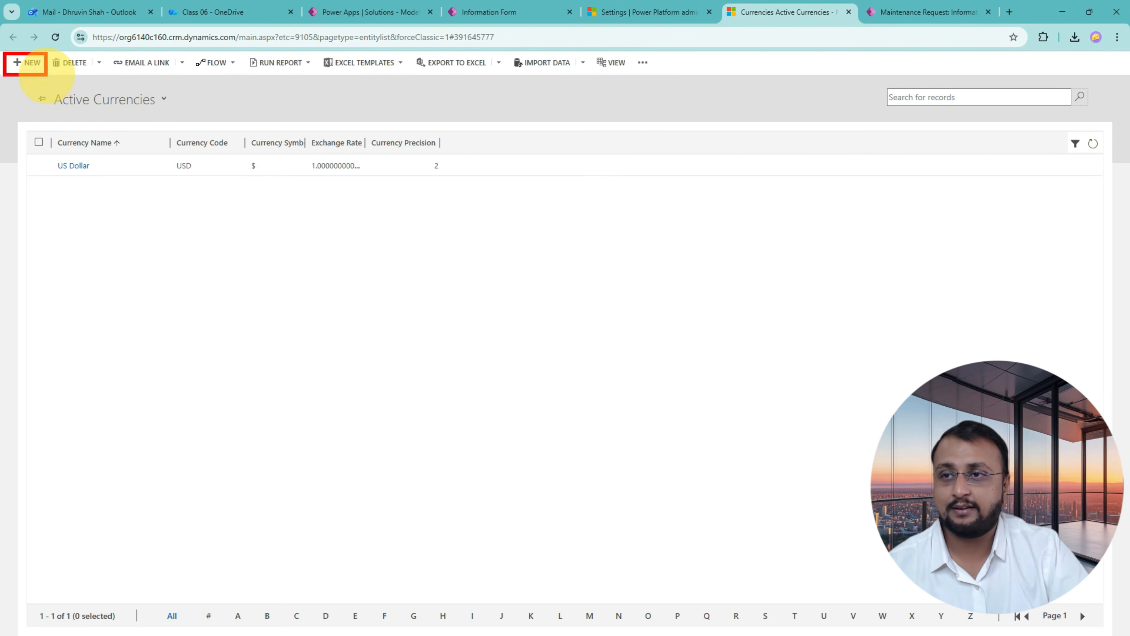
Step: Open a blank record for a new currency from the Active Currencies list
left_click_drag(47, 76, 48, 77)
mouse_move(37, 128)
left_mouse_down()
mouse_move(36, 81)
mouse_move(53, 114)
mouse_move(20, 93)
left_mouse_up()
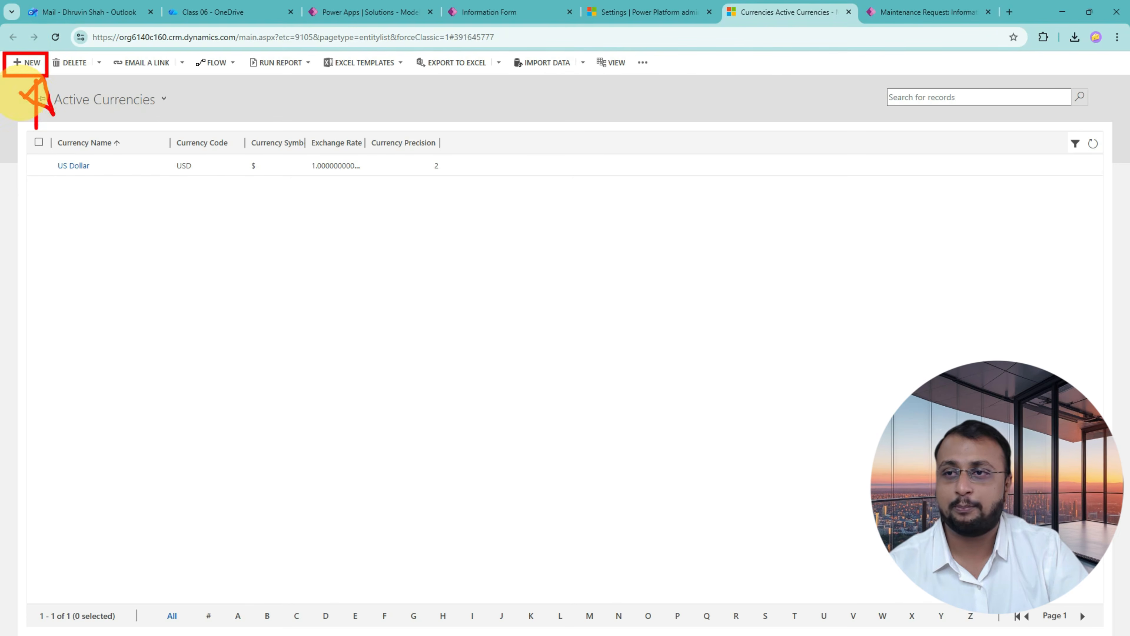
left_click(36, 67)
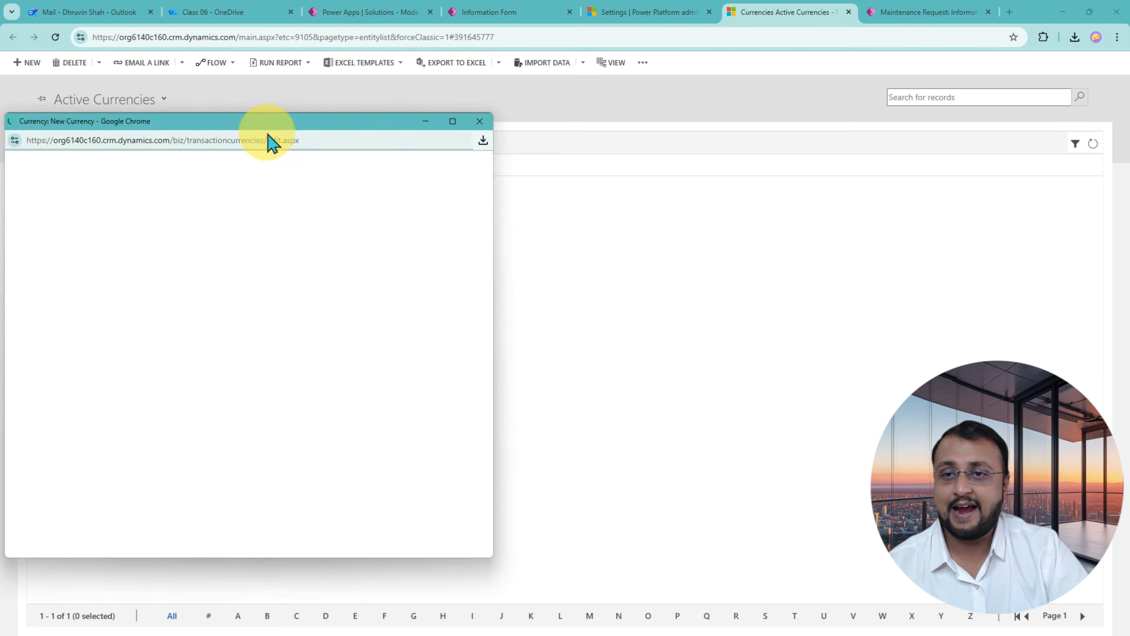
left_click_drag(269, 129, 512, 118)
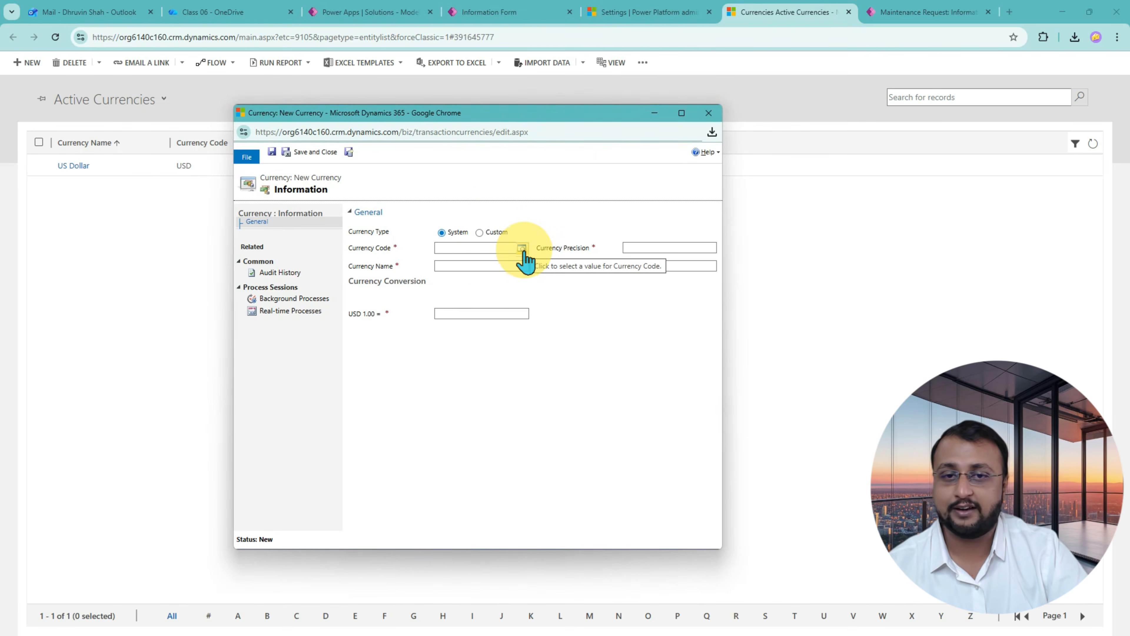
key("ctrl+2")
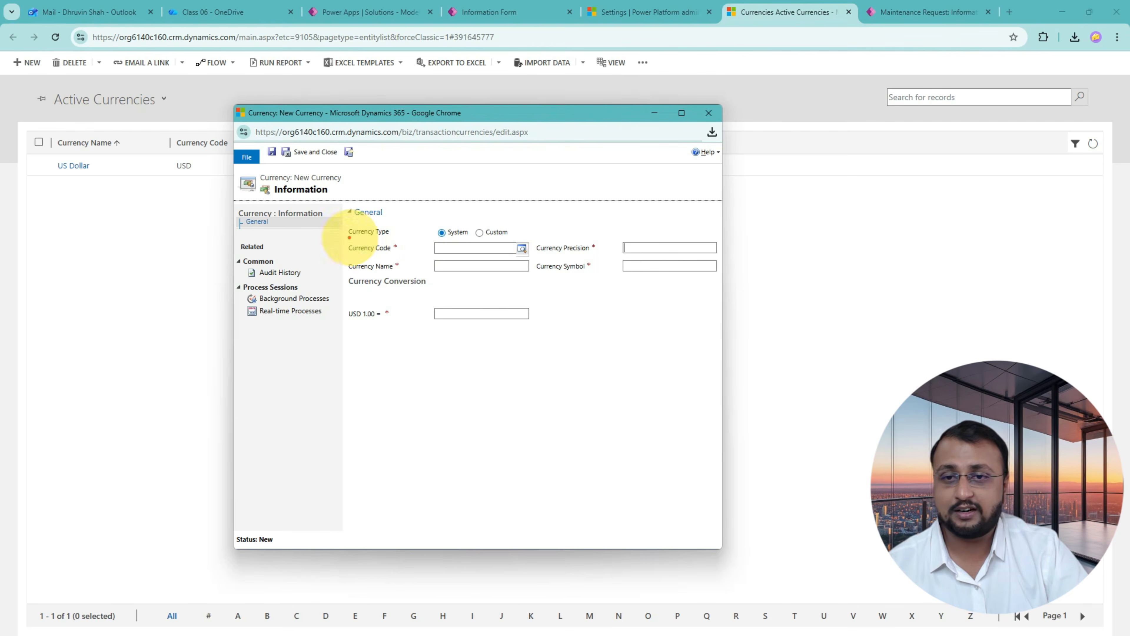
left_click_drag(345, 237, 529, 257)
key("Escape")
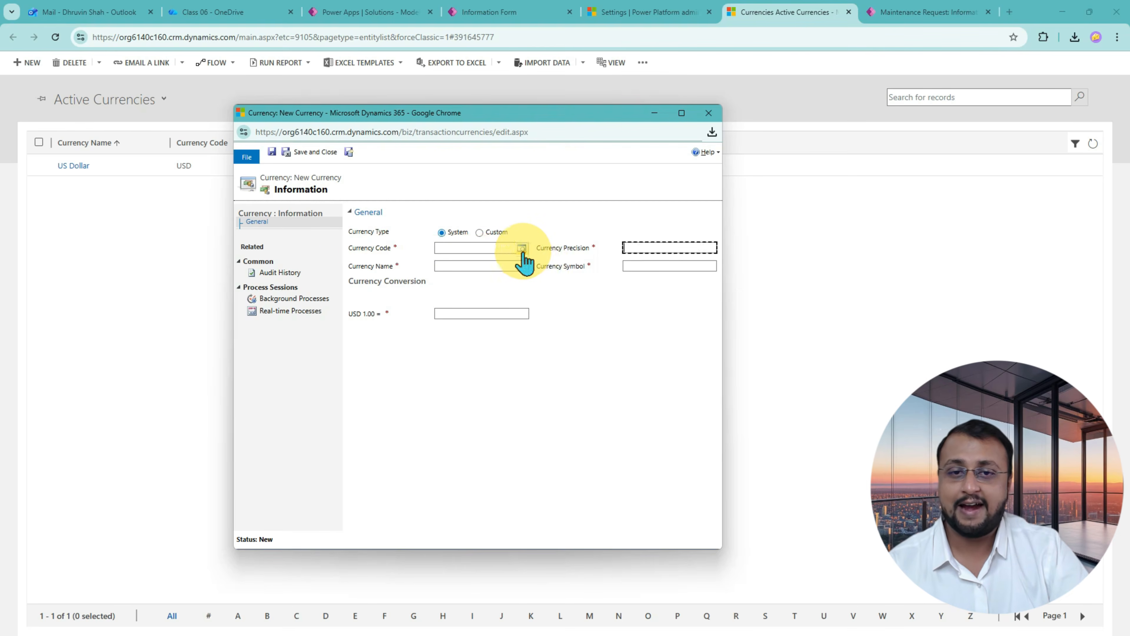
Step: Look up the currency code for the new record and add India's Rupee (INR) entry
left_click(522, 249)
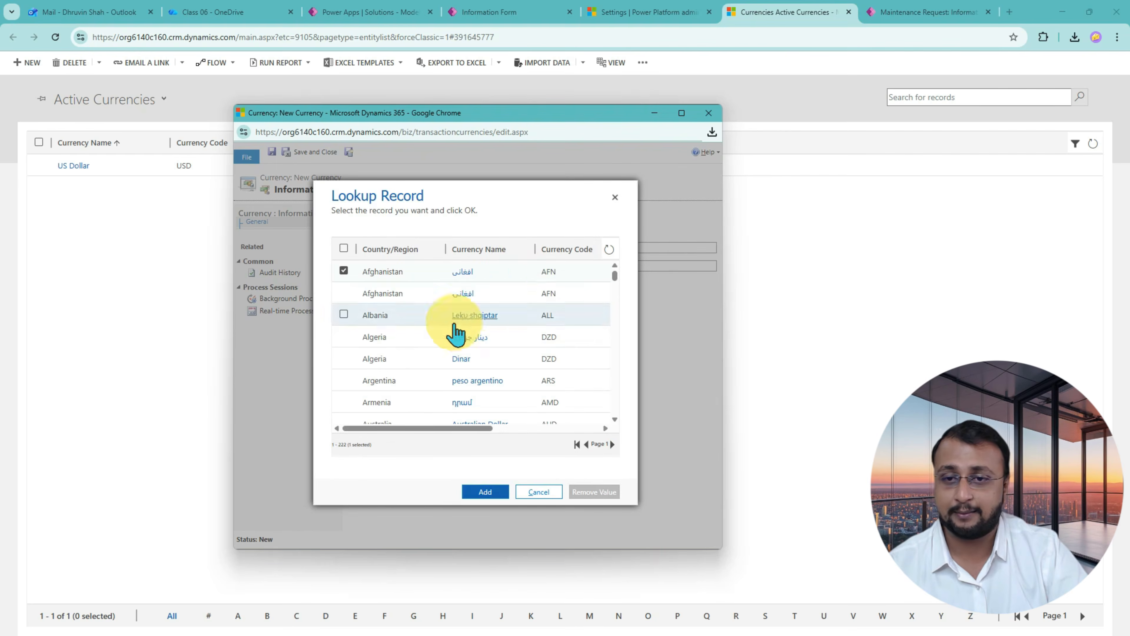
scroll(441, 356, "down", 10)
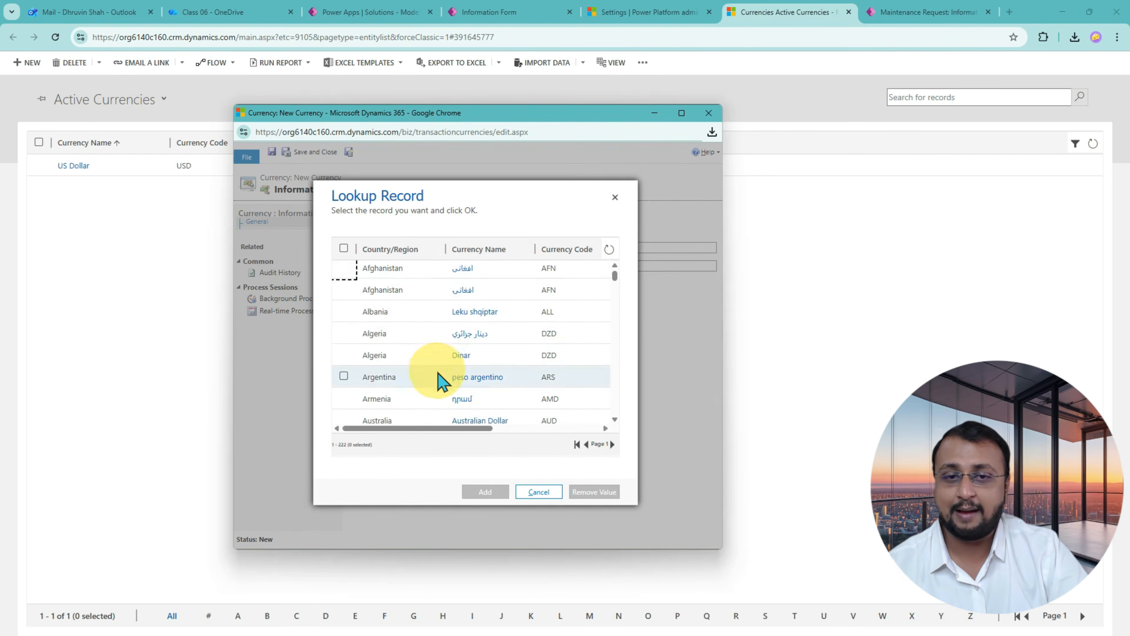
scroll(445, 380, "down", 15)
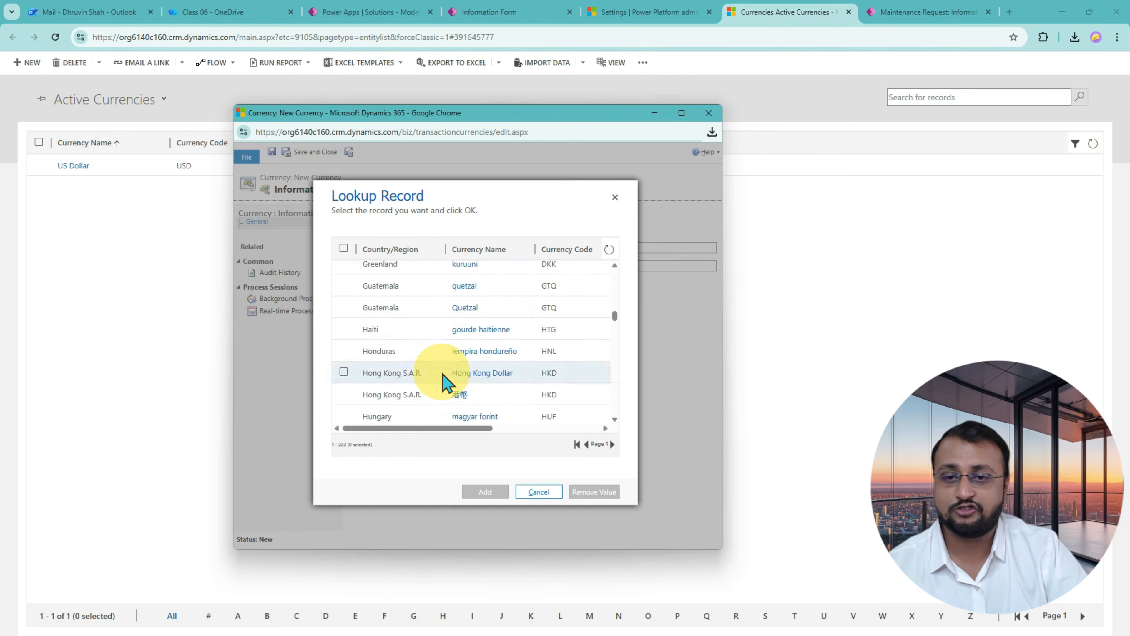
scroll(446, 381, "down", 3)
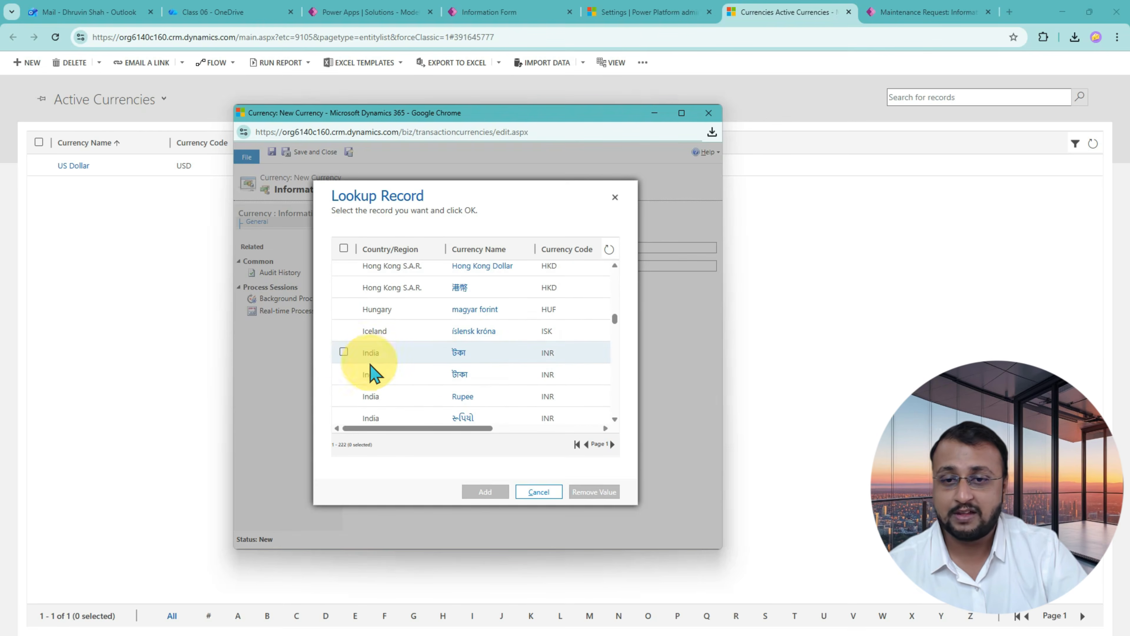
scroll(376, 363, "down", 3)
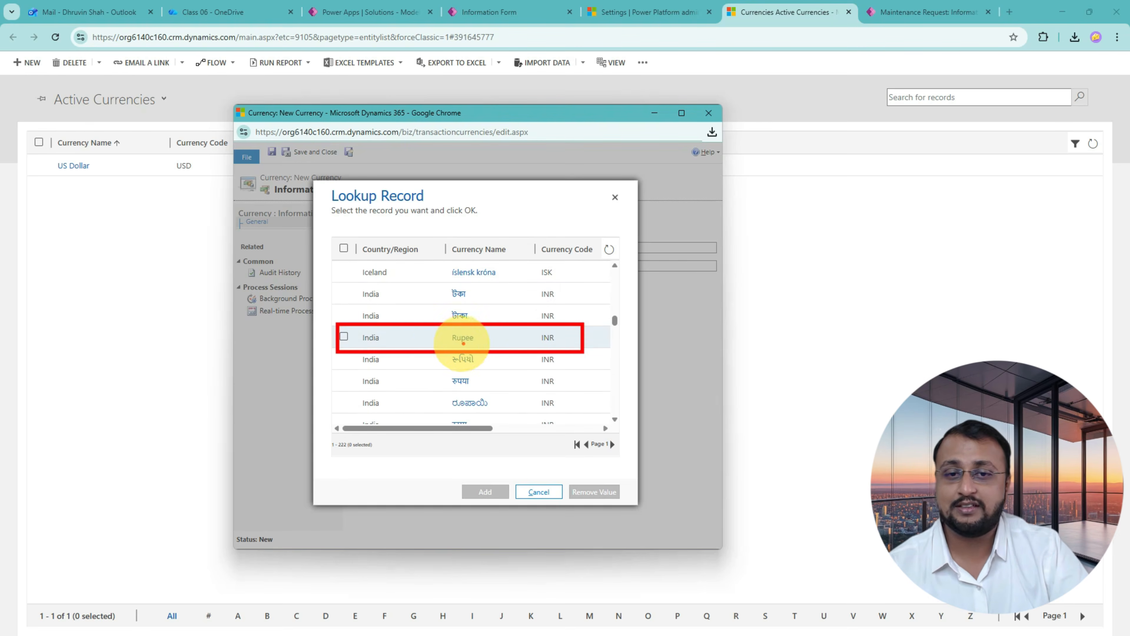
left_click(344, 337)
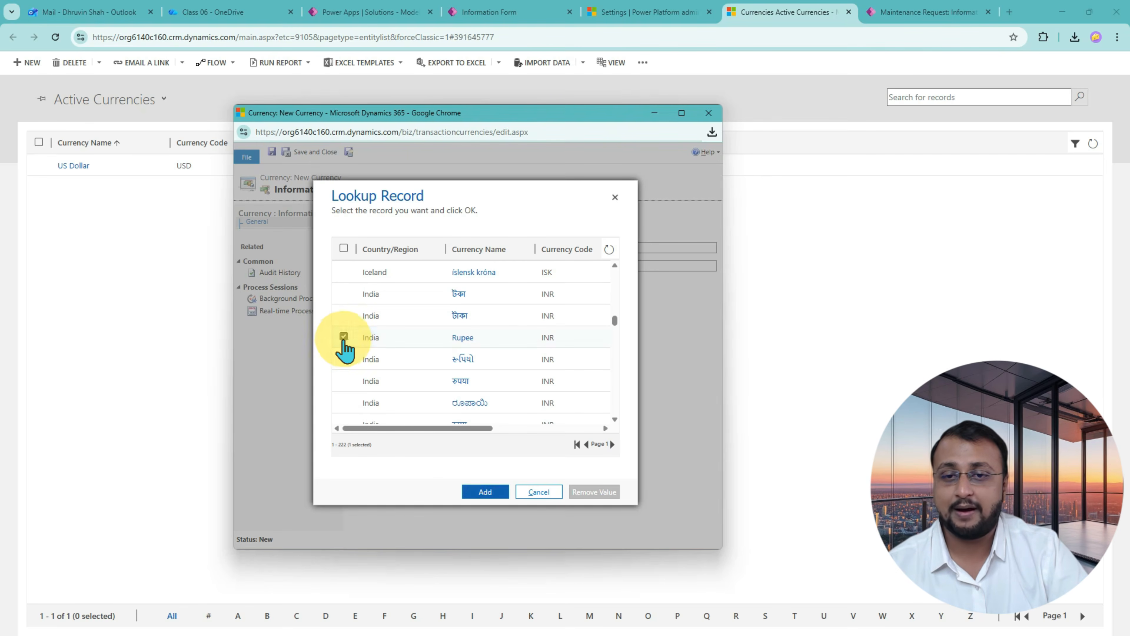
left_click(485, 491)
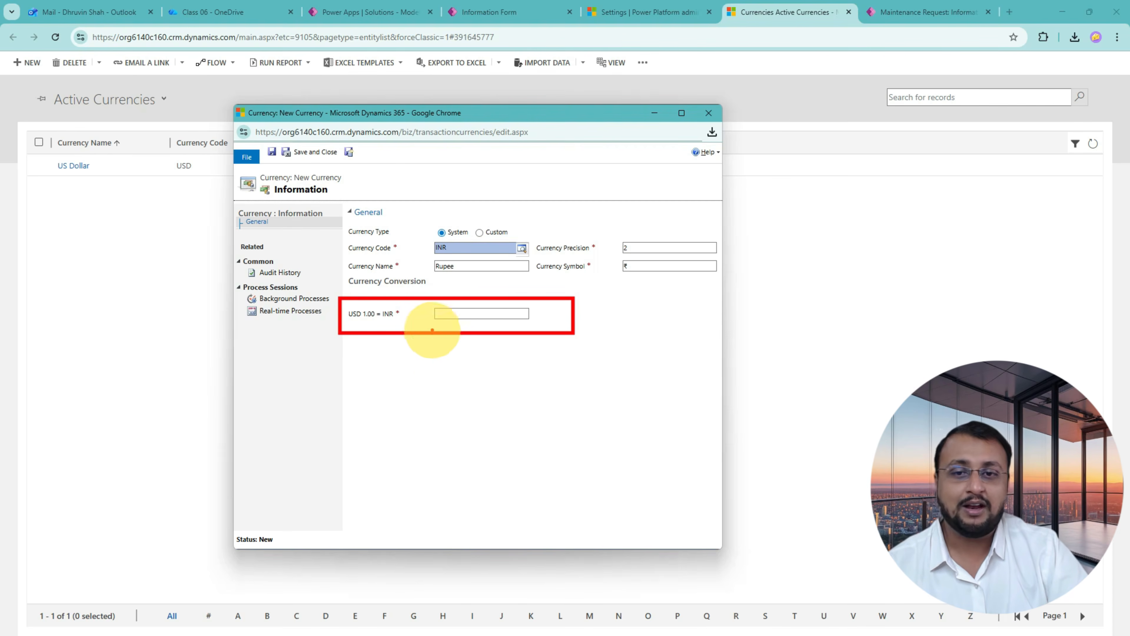
Step: Set the USD 1.00 to INR conversion rate to 88, then save and close the currency record
left_click(456, 315)
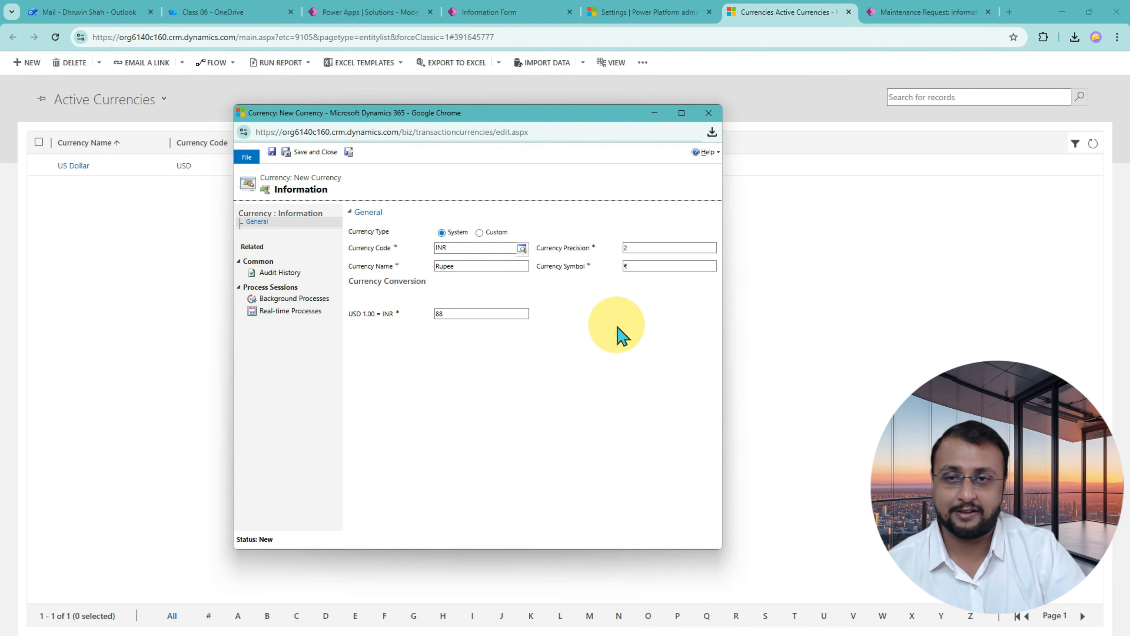
left_click(325, 156)
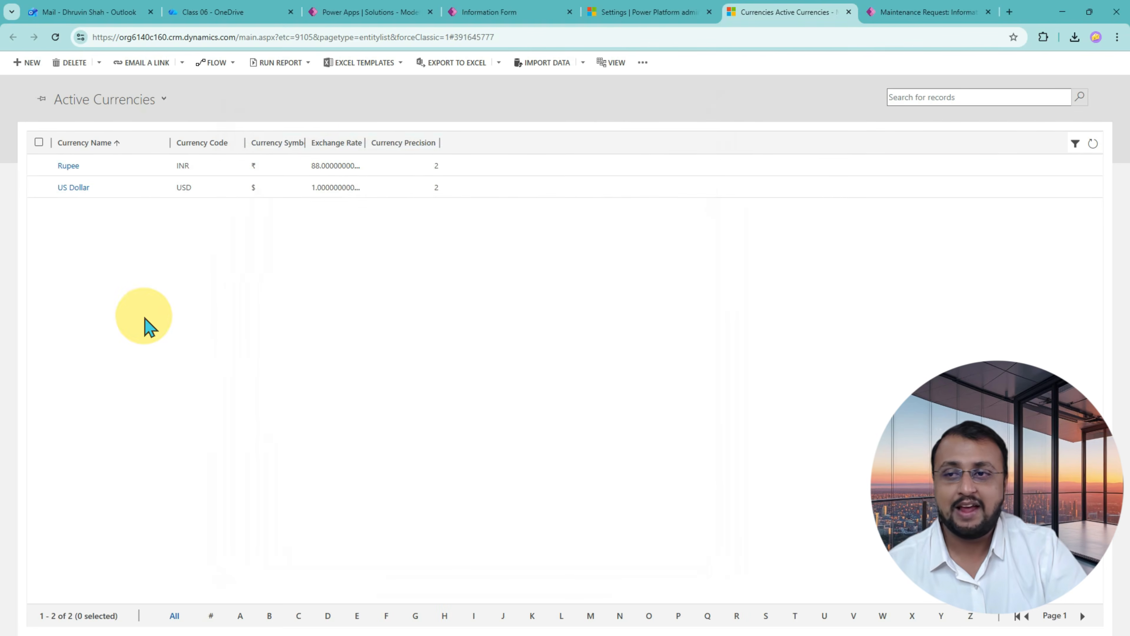
left_click_drag(42, 157, 474, 178)
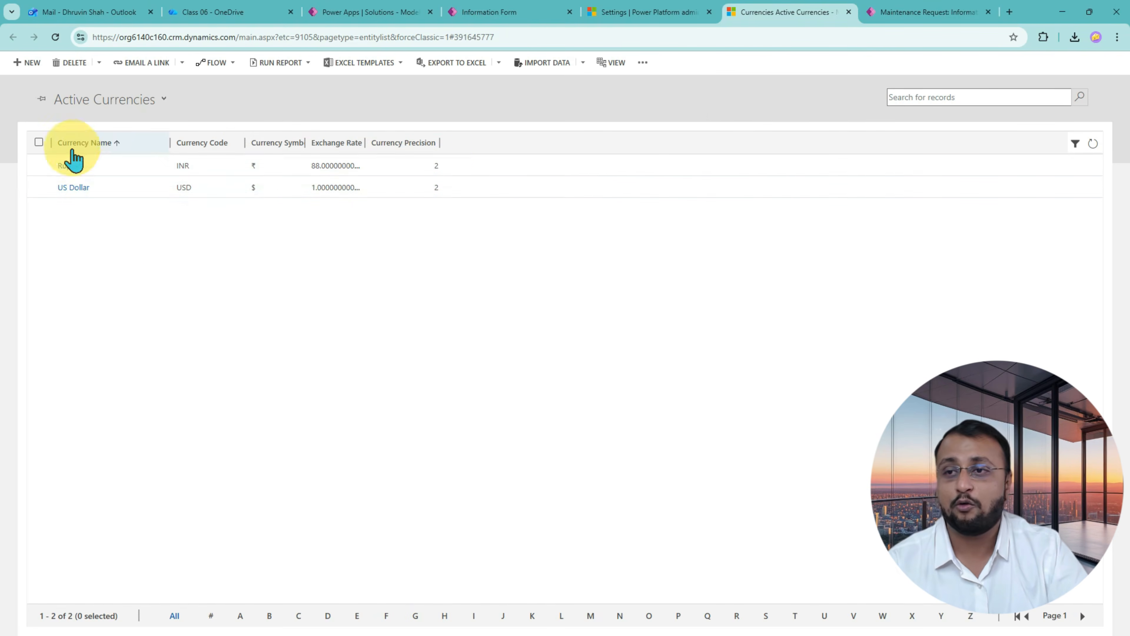
left_click(38, 166)
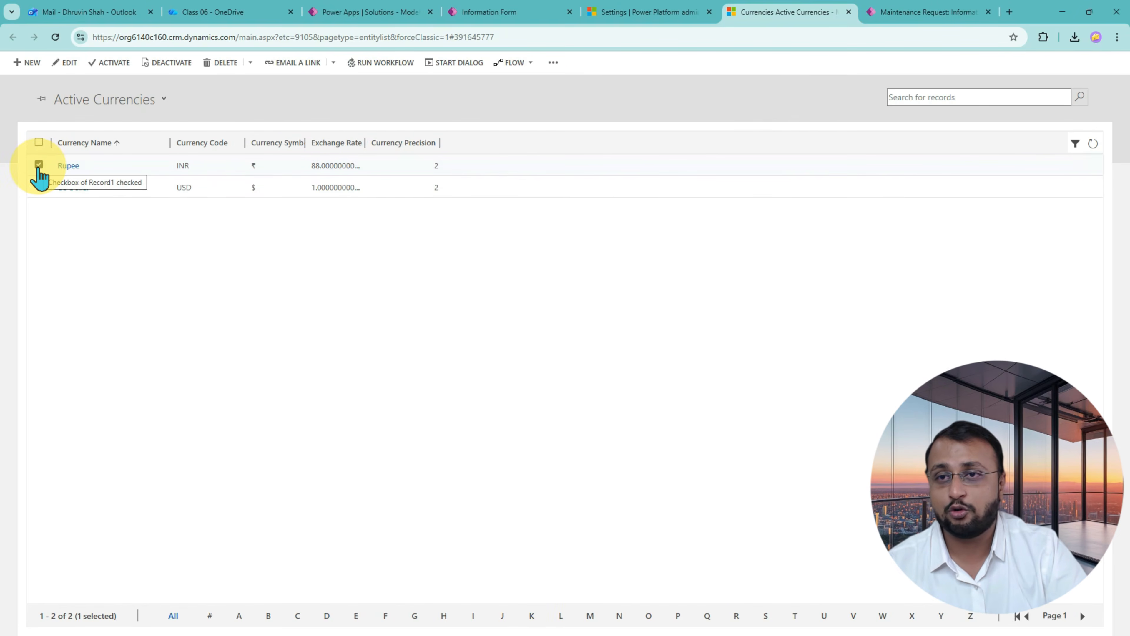
left_click(39, 165)
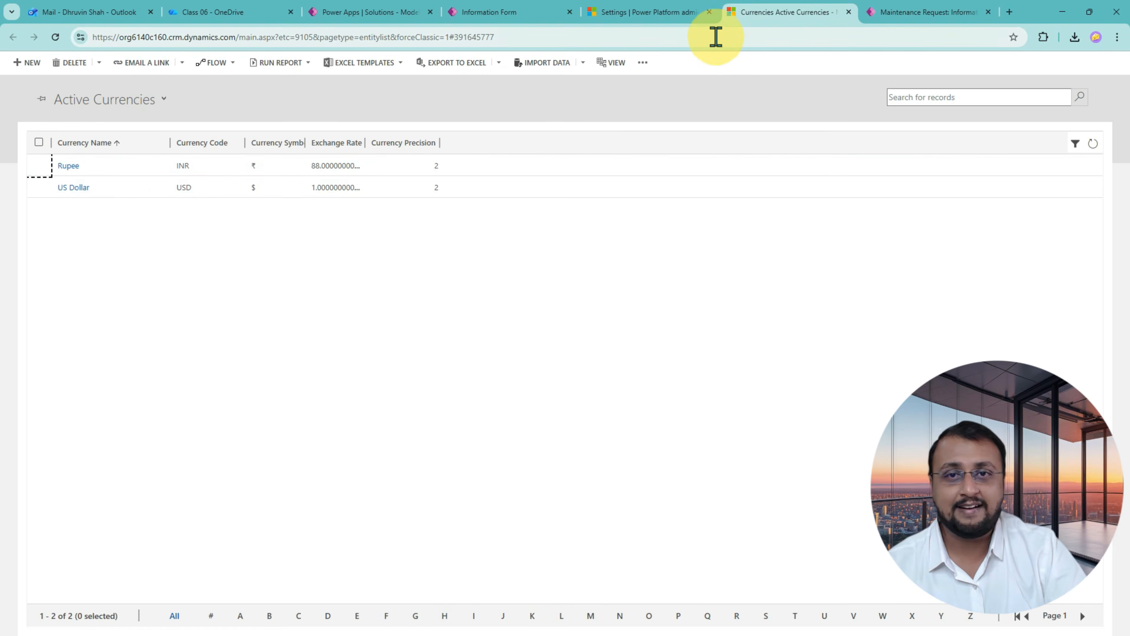
Step: Return to the Information Form editor and add the Currency column to the Maintenance Request form directly above Cost
left_click(474, 22)
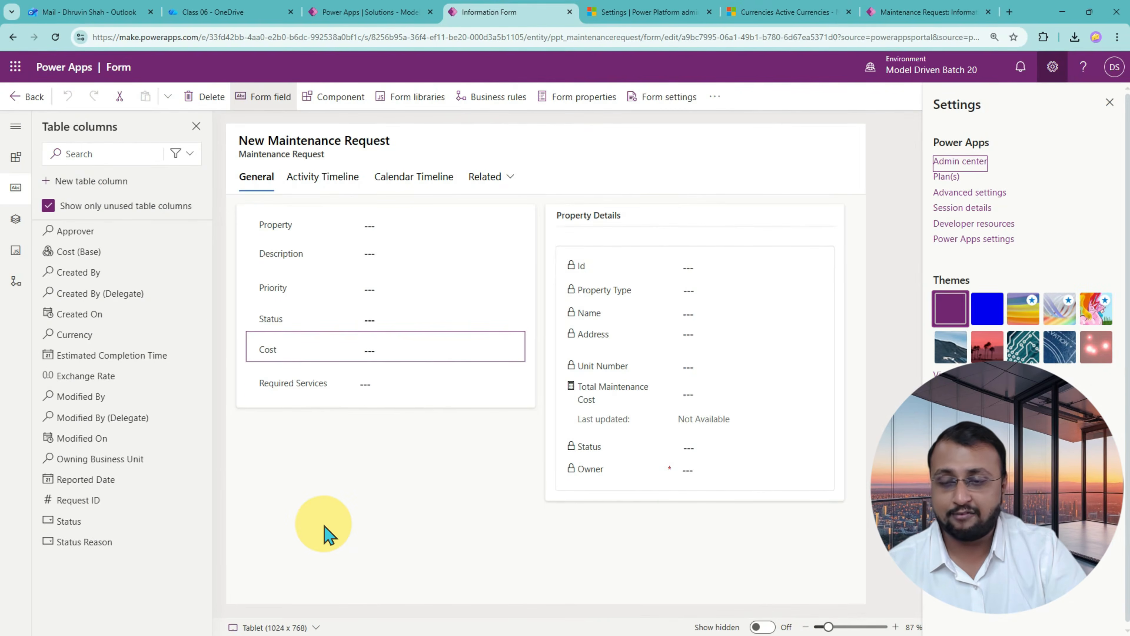
key("ctrl+2")
mouse_move(242, 331)
left_mouse_down()
mouse_move(293, 352)
mouse_move(521, 376)
left_mouse_up()
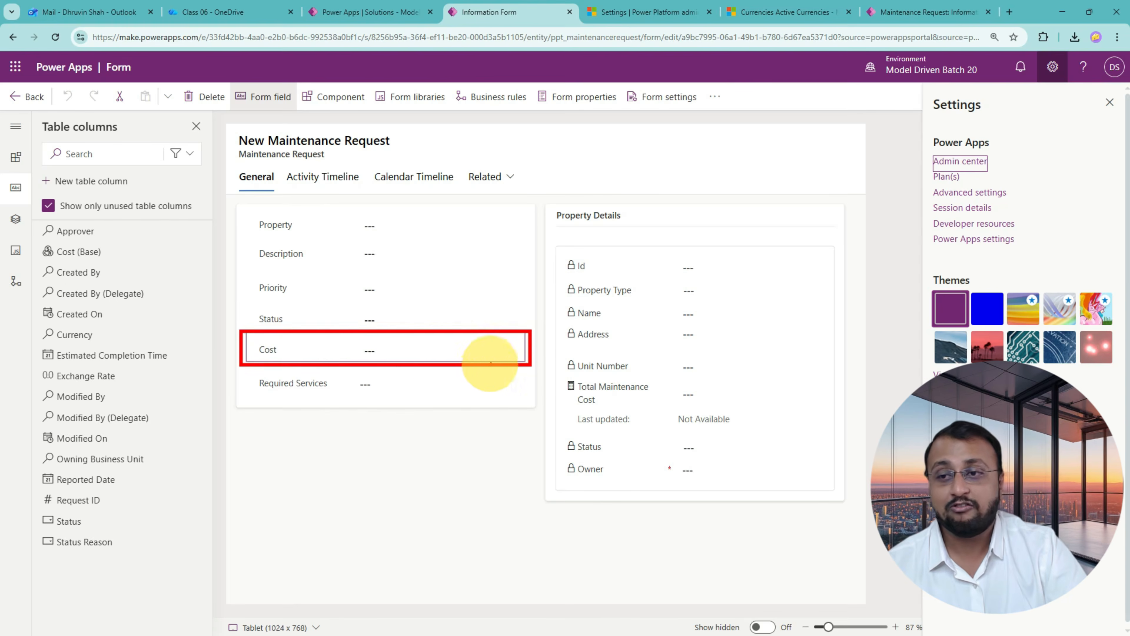
left_click_drag(33, 323, 193, 348)
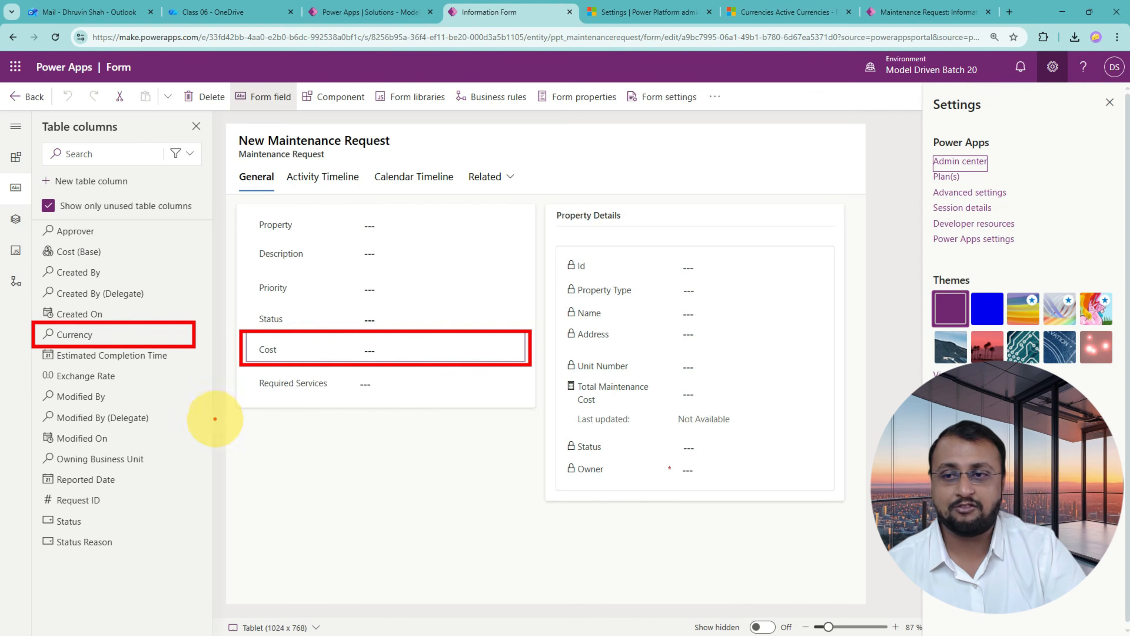
mouse_move(322, 426)
left_mouse_down()
mouse_move(112, 370)
mouse_move(109, 346)
mouse_move(99, 384)
left_mouse_up()
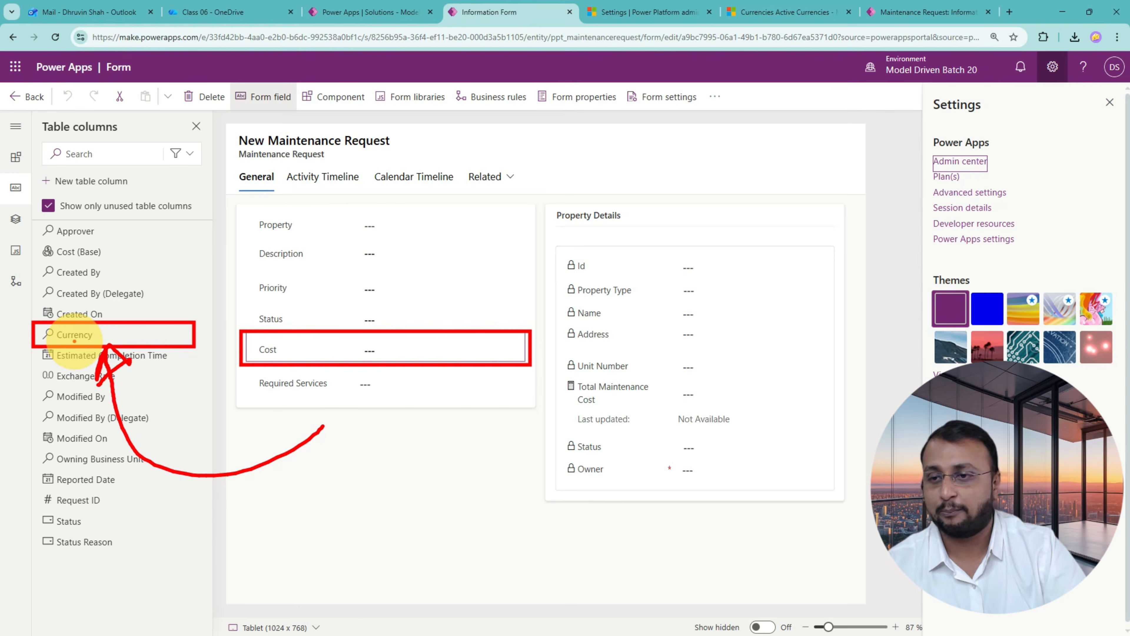
left_click_drag(74, 340, 314, 328)
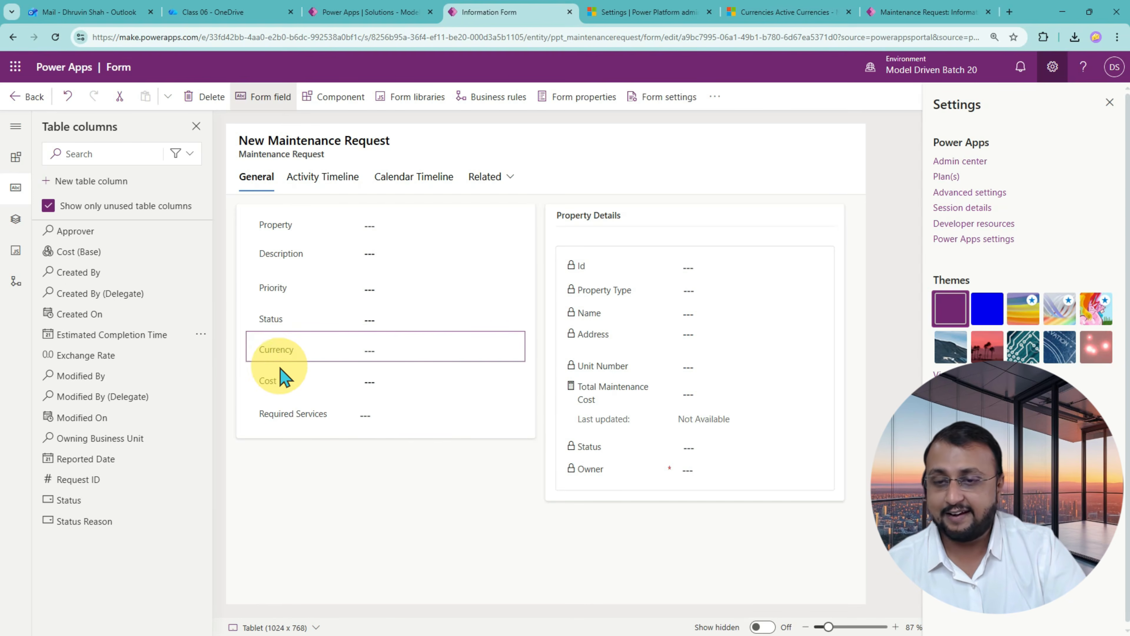
Step: Add the Cost (Base) column directly below Cost on the Maintenance Request form, and save and publish the form
mouse_move(243, 332)
left_mouse_down()
mouse_move(373, 363)
mouse_move(520, 367)
left_mouse_up()
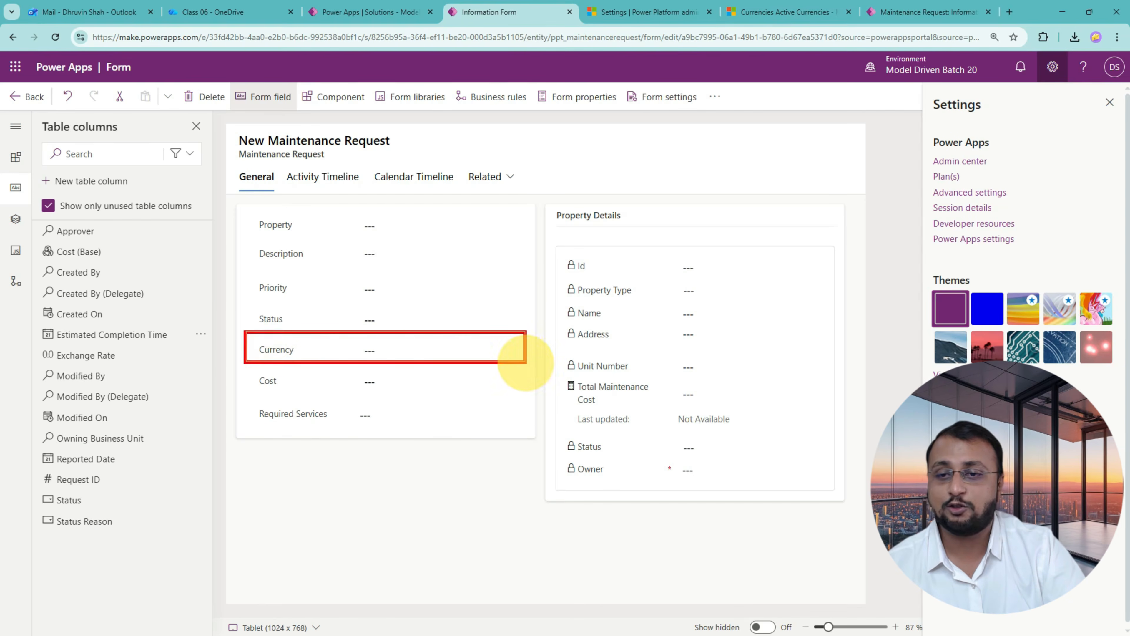
mouse_move(244, 369)
left_mouse_down()
mouse_move(376, 403)
mouse_move(517, 401)
left_mouse_up()
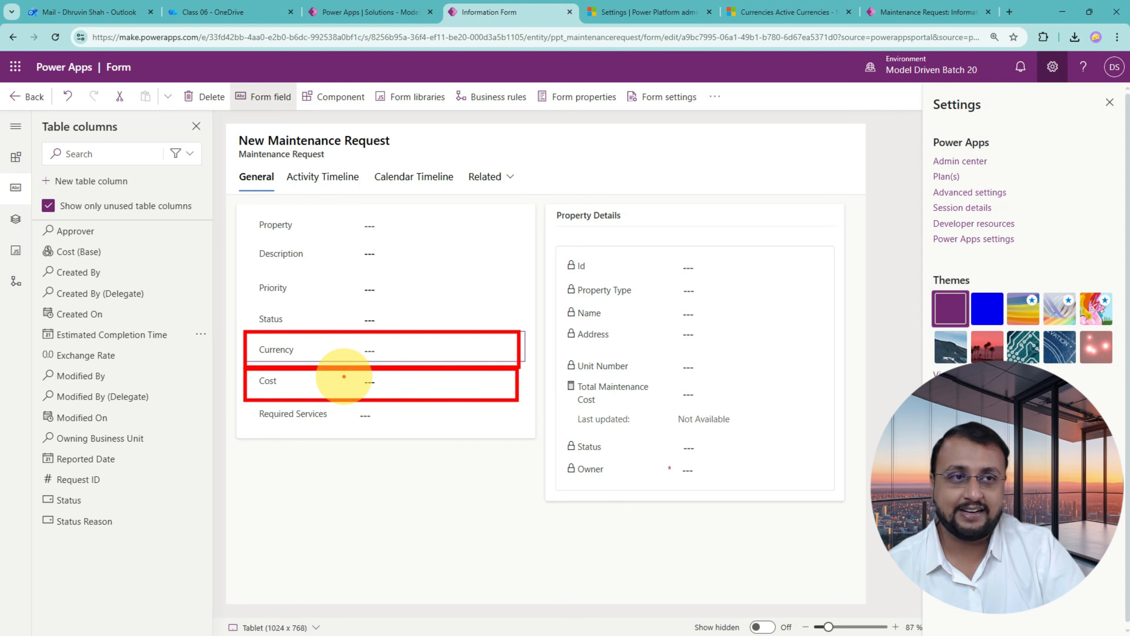
left_click_drag(100, 257, 291, 391)
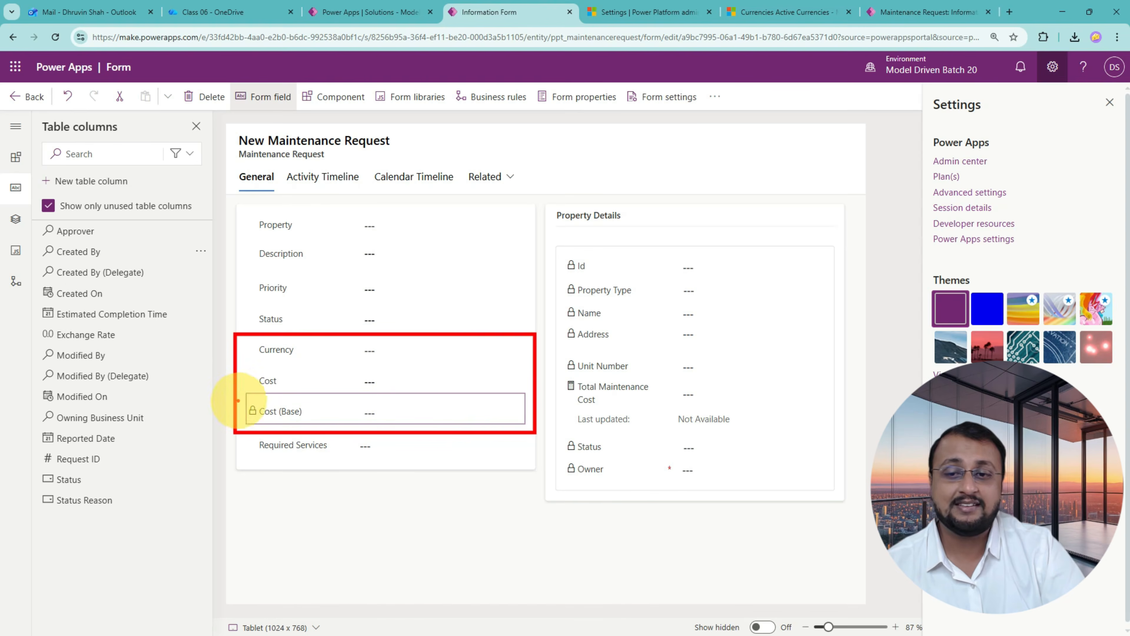
mouse_move(189, 465)
left_mouse_down()
mouse_move(218, 419)
mouse_move(208, 414)
mouse_move(213, 436)
left_mouse_up()
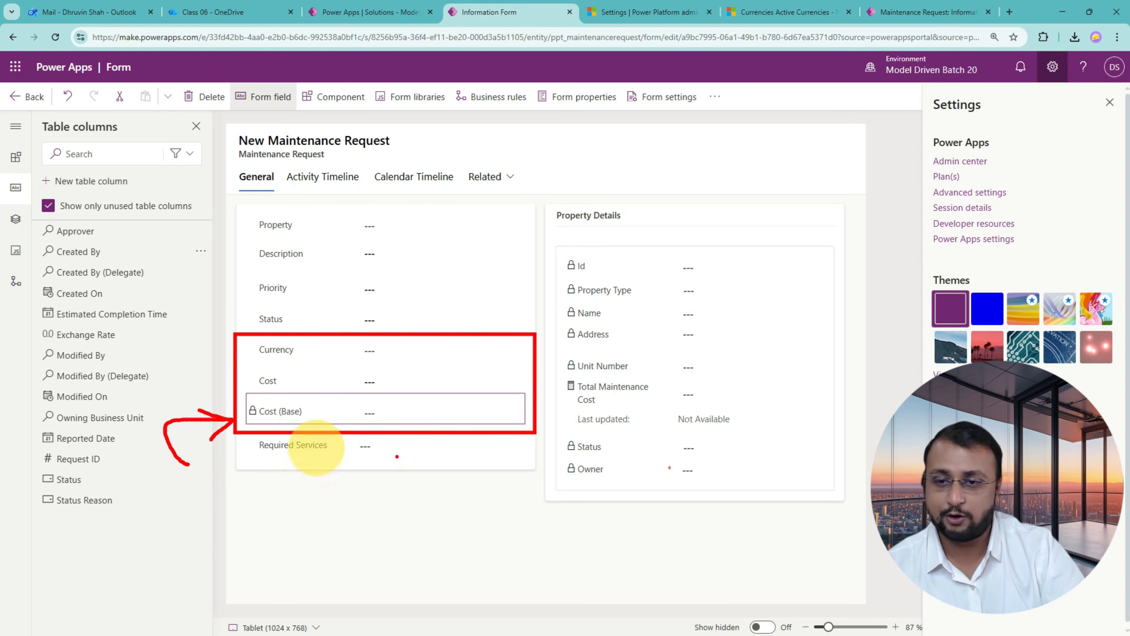
left_click_drag(260, 425, 446, 428)
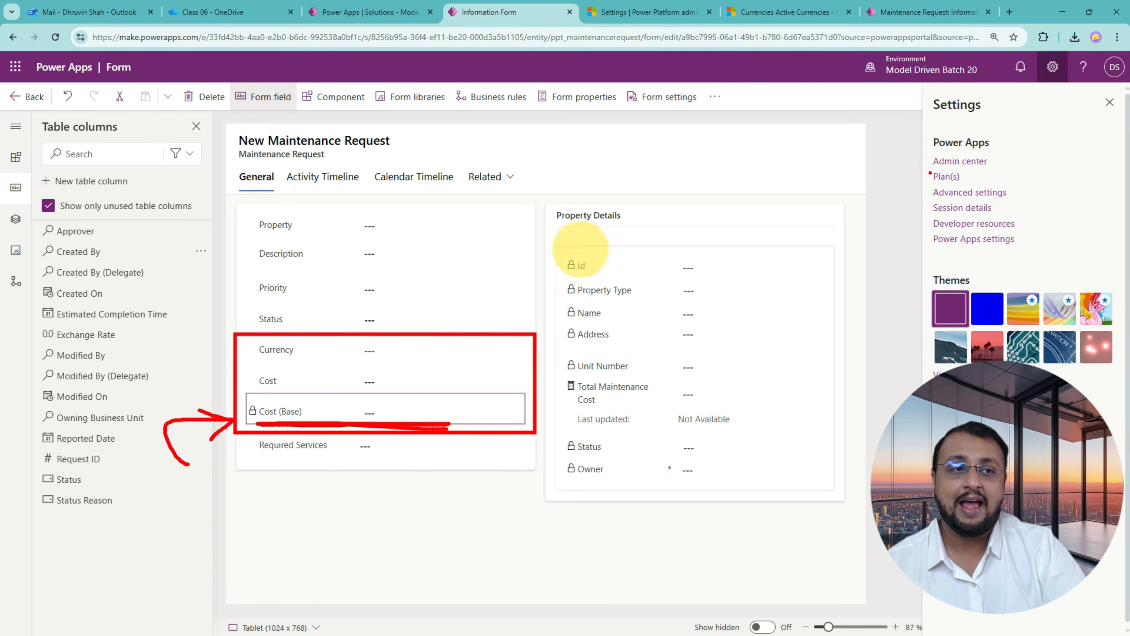
left_click(1109, 102)
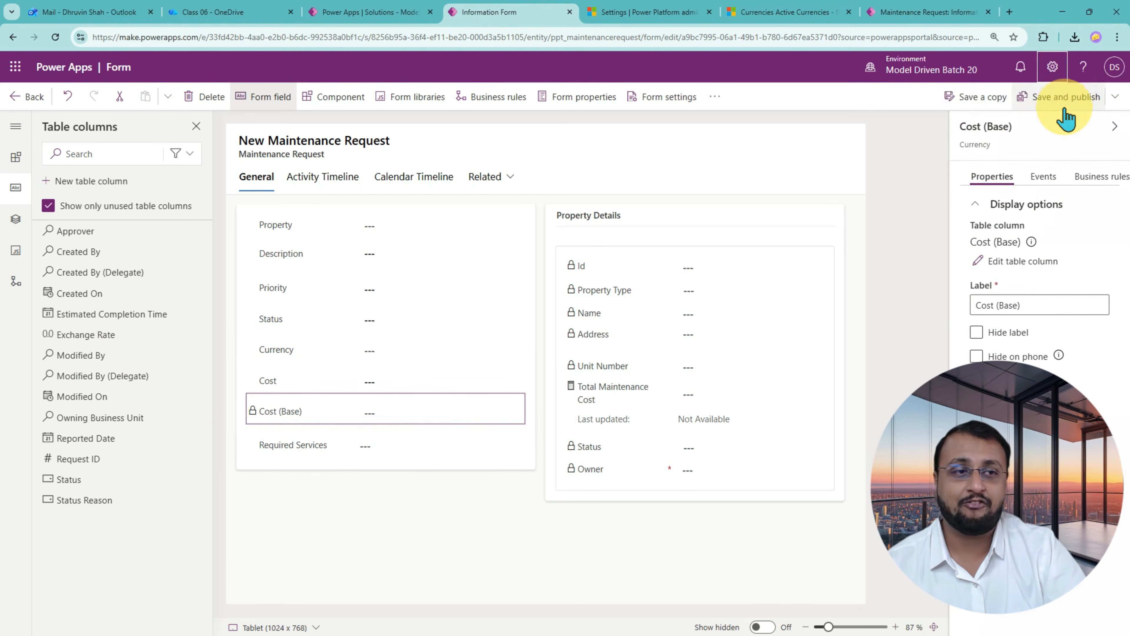
left_click(1070, 107)
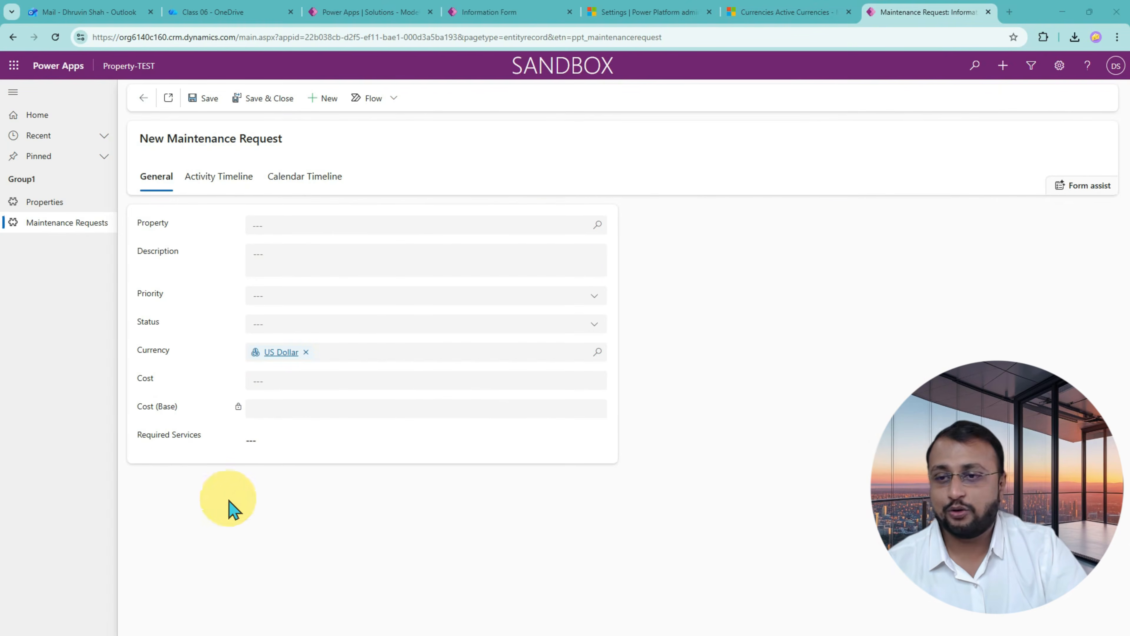
Step: Set the Currency of the new maintenance request to Rupee in the Property-TEST app
mouse_move(121, 332)
left_mouse_down()
mouse_move(238, 352)
mouse_move(614, 364)
left_mouse_up()
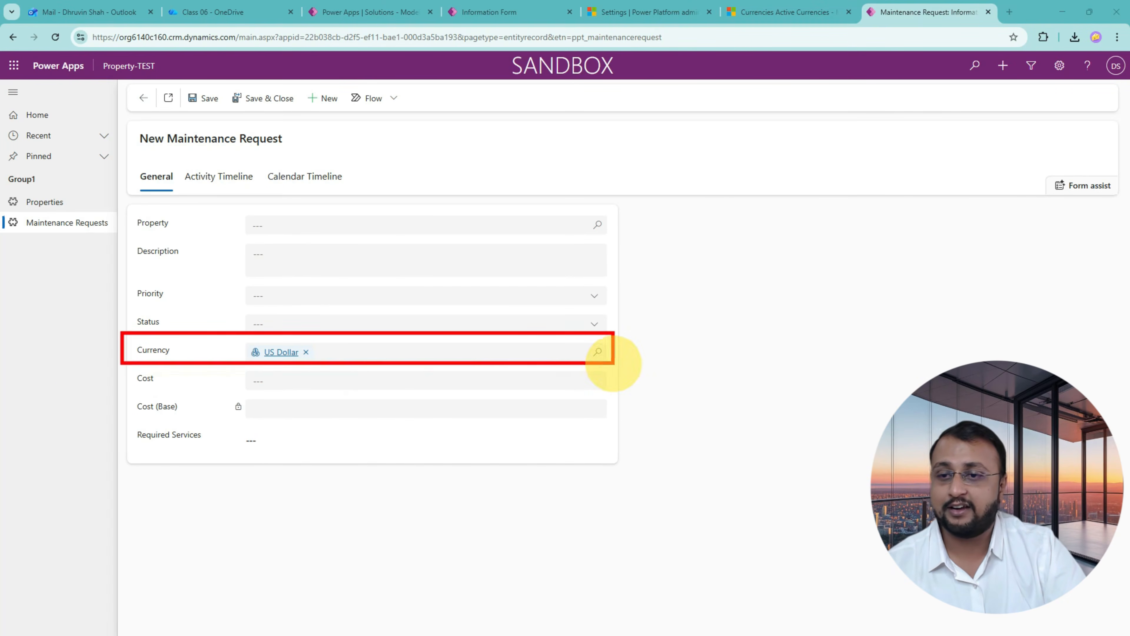
mouse_move(126, 367)
left_mouse_down()
mouse_move(523, 424)
mouse_move(615, 426)
left_mouse_up()
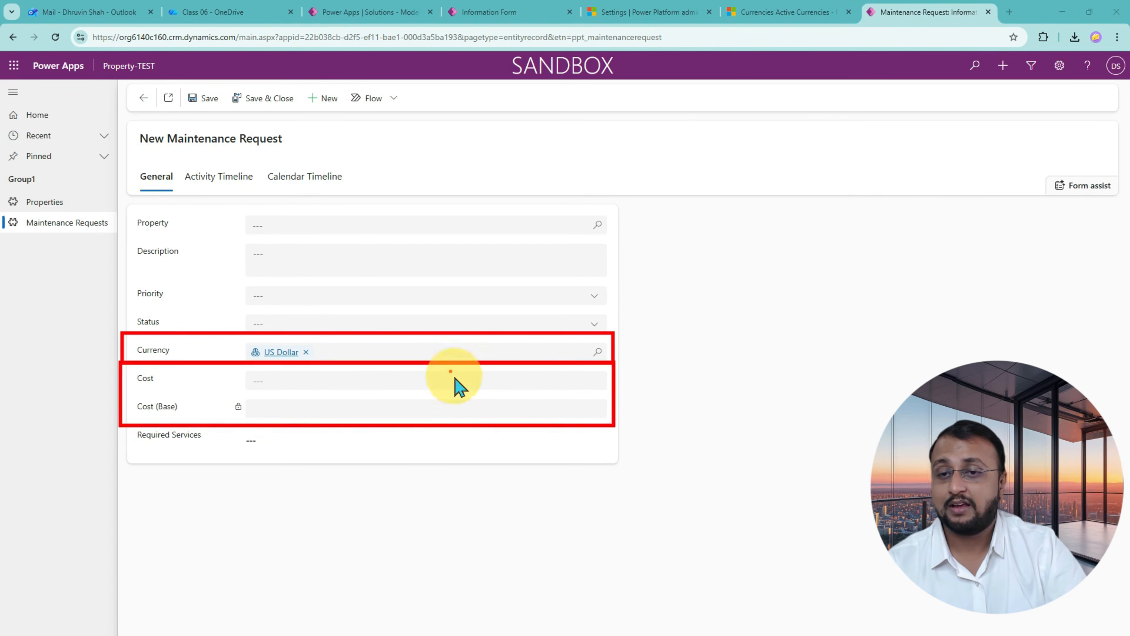
key("Escape")
left_click(599, 352)
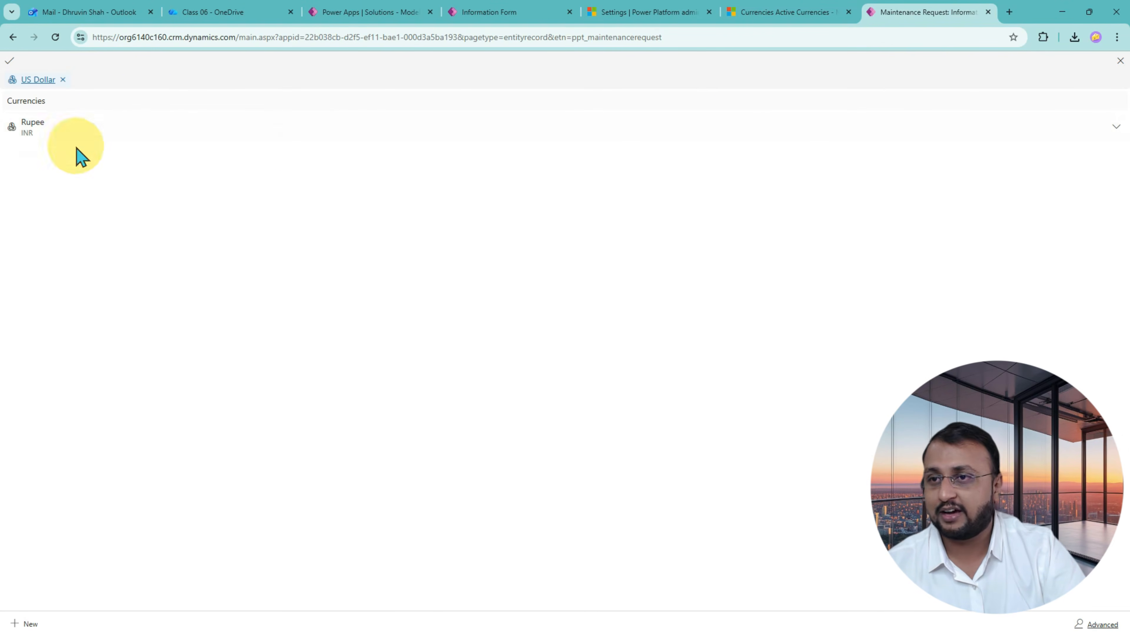
left_click(45, 131)
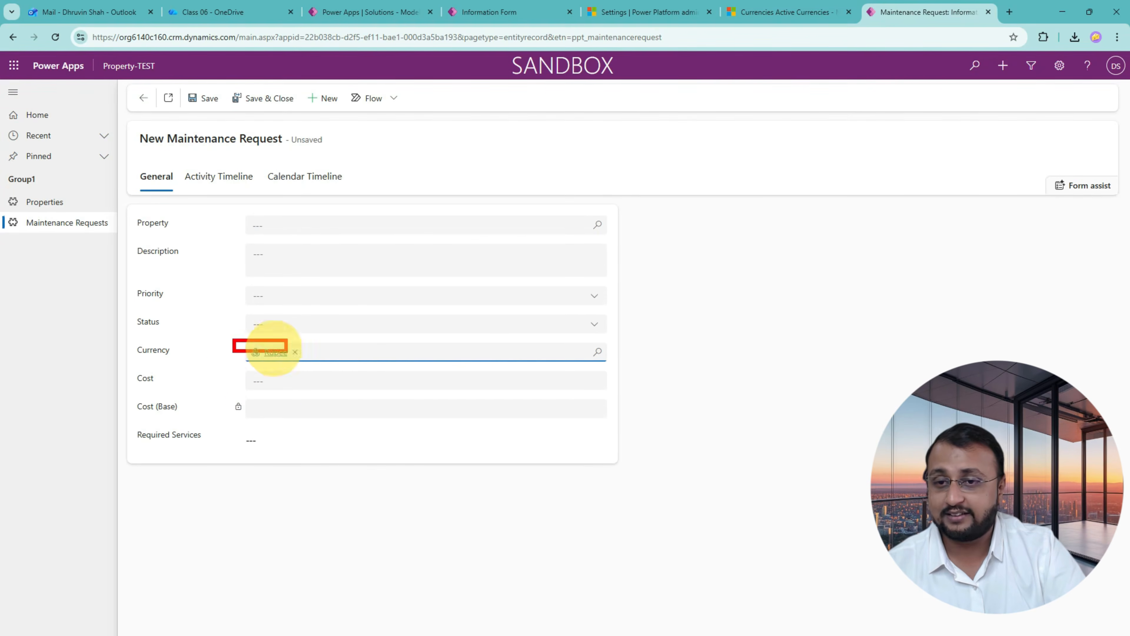
left_click_drag(174, 359, 226, 352)
mouse_move(204, 345)
left_mouse_down()
mouse_move(227, 350)
mouse_move(205, 371)
left_mouse_up()
mouse_move(606, 337)
left_mouse_down()
mouse_move(621, 374)
mouse_move(590, 355)
left_mouse_up()
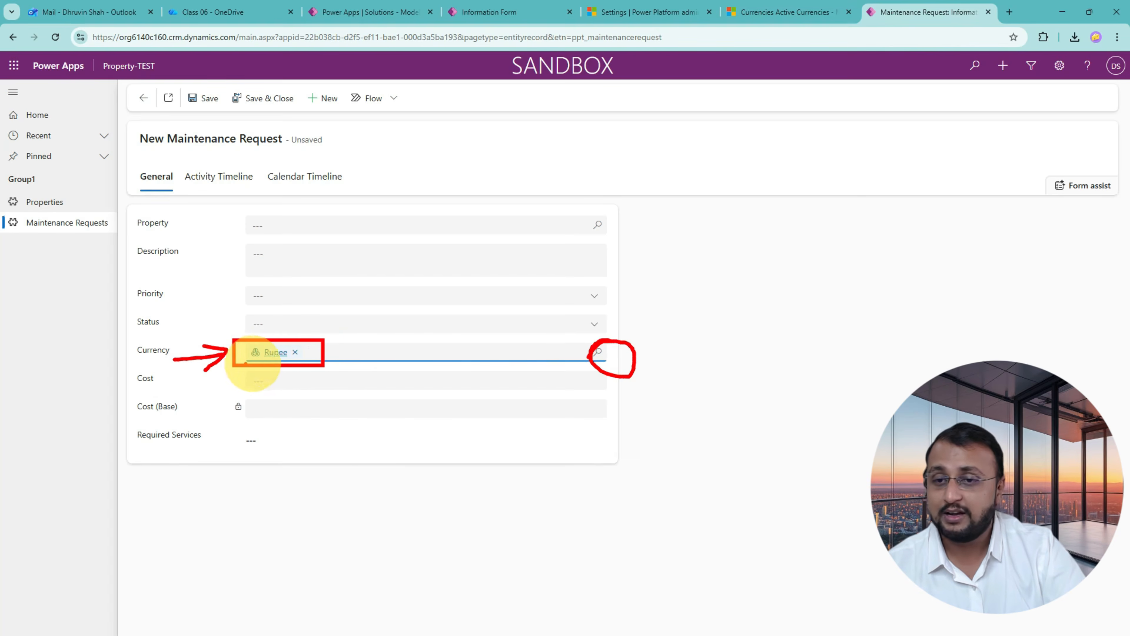
mouse_move(263, 363)
left_mouse_down()
mouse_move(295, 354)
mouse_move(227, 349)
mouse_move(240, 328)
mouse_move(250, 368)
left_mouse_up()
key("Escape")
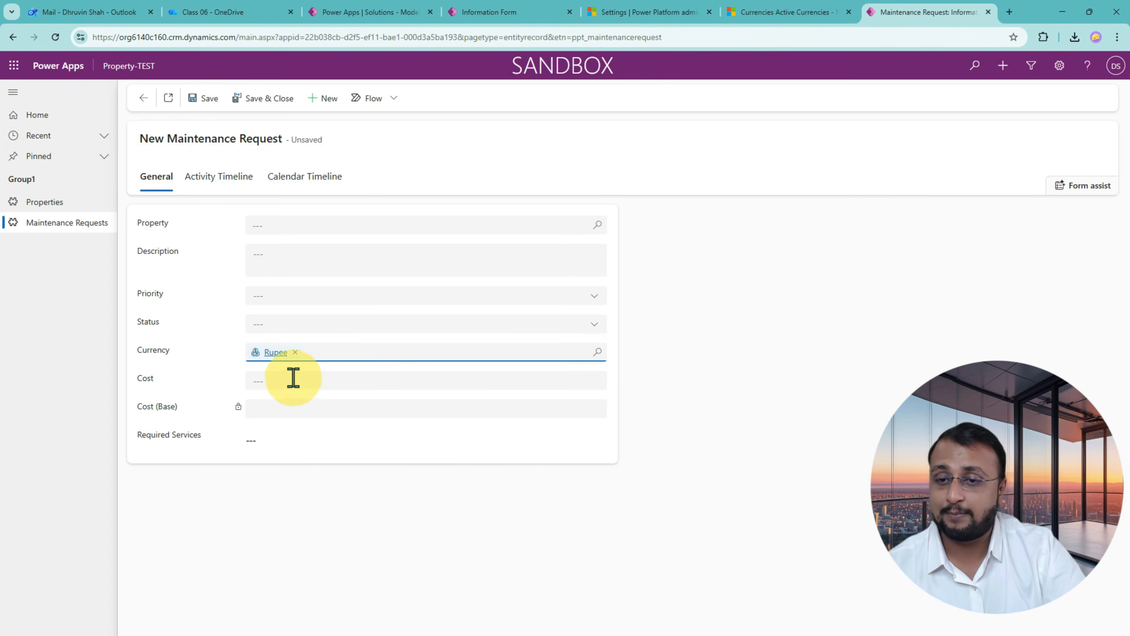
Step: Enter a Cost of 6000 for the new maintenance request and choose PROP-1000 as its Property
left_click(293, 379)
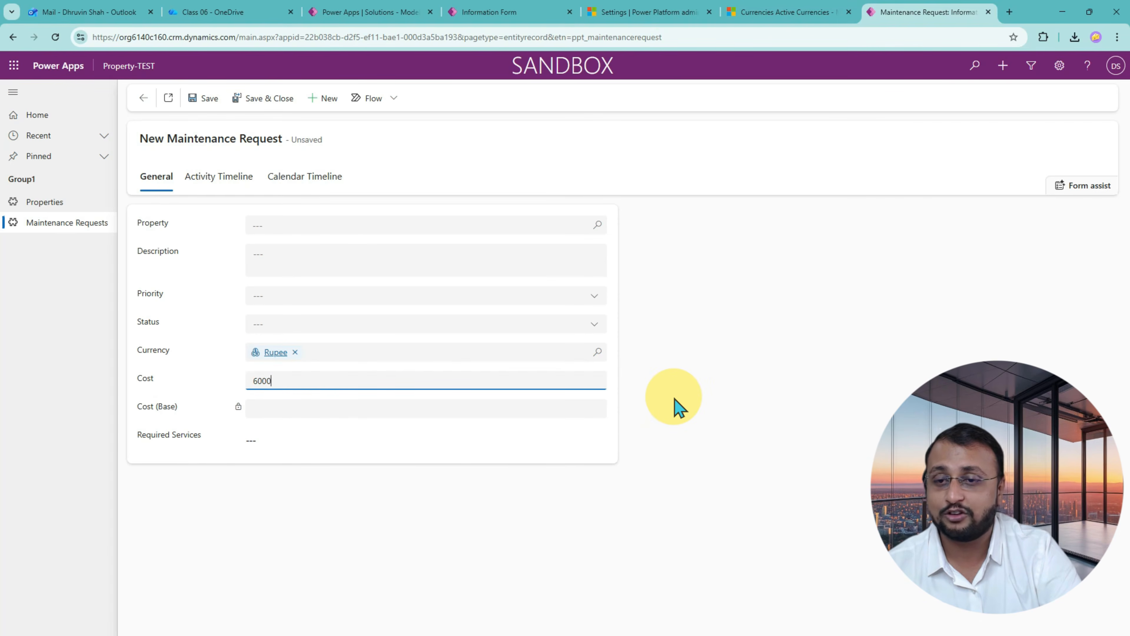
left_click(315, 237)
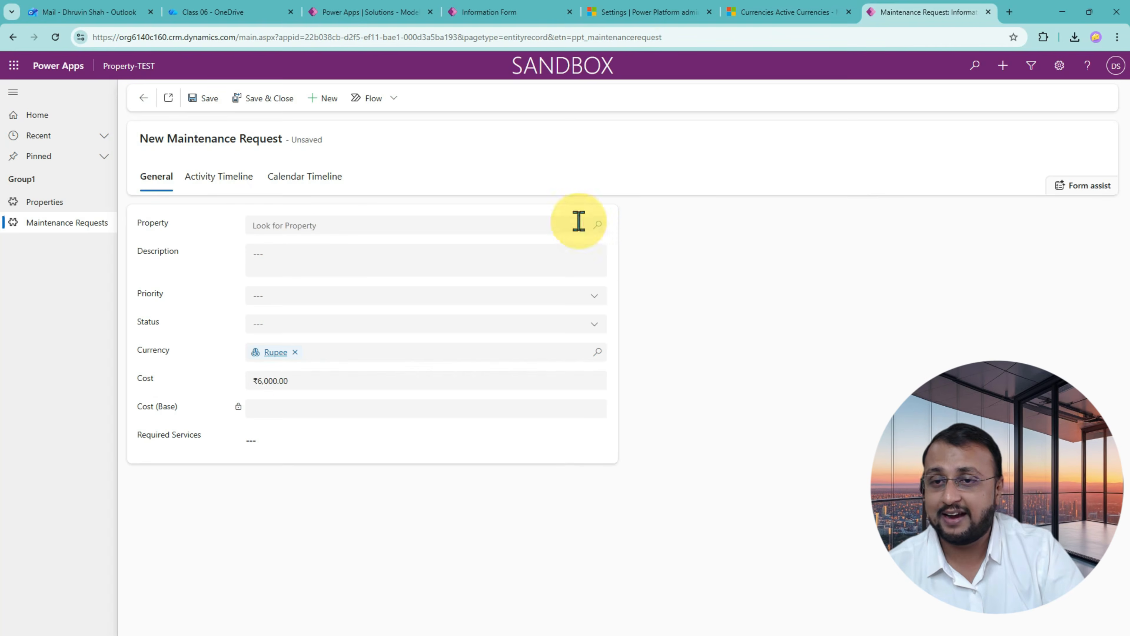
left_click(452, 228)
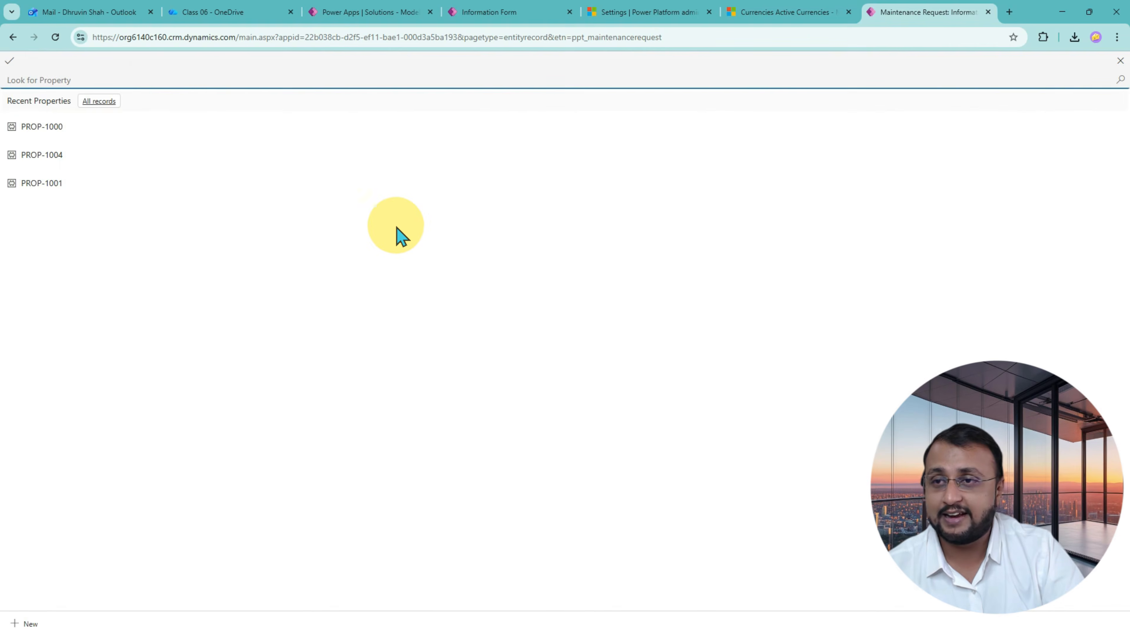
left_click(76, 130)
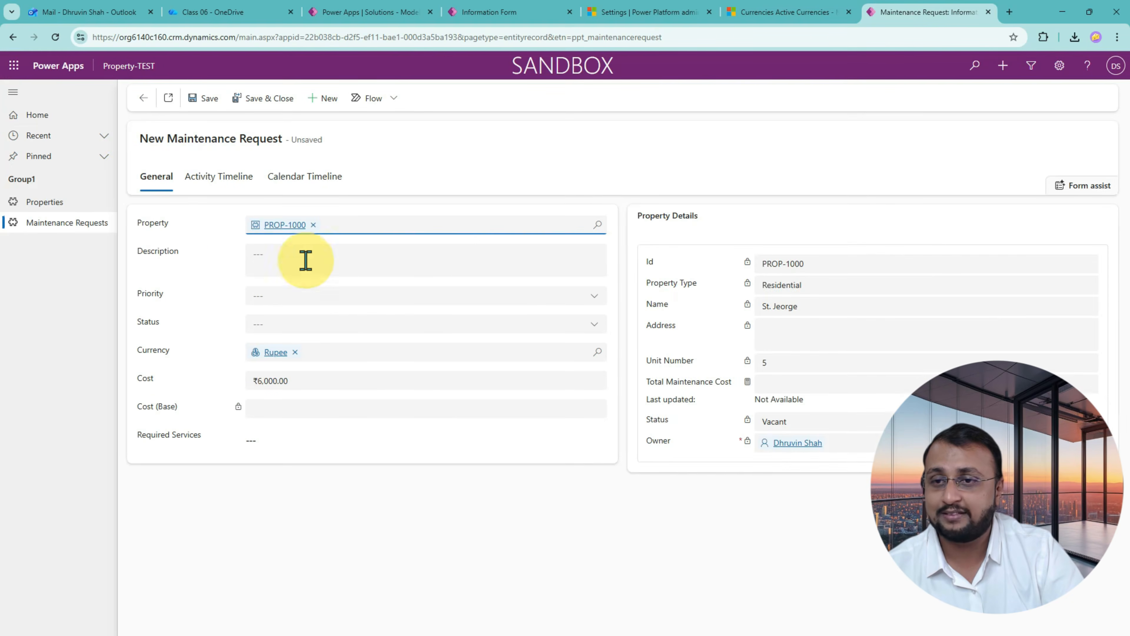
Step: Set the request's Priority to High and Status to In Progress, and save the maintenance request
left_click(298, 254)
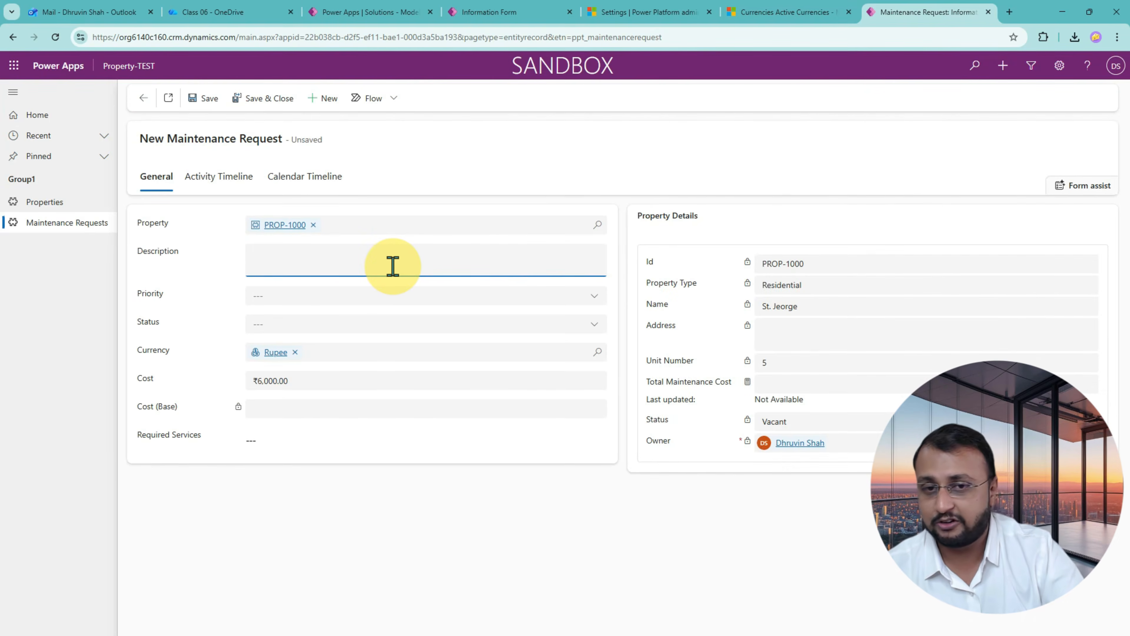
left_click(472, 297)
left_click(331, 333)
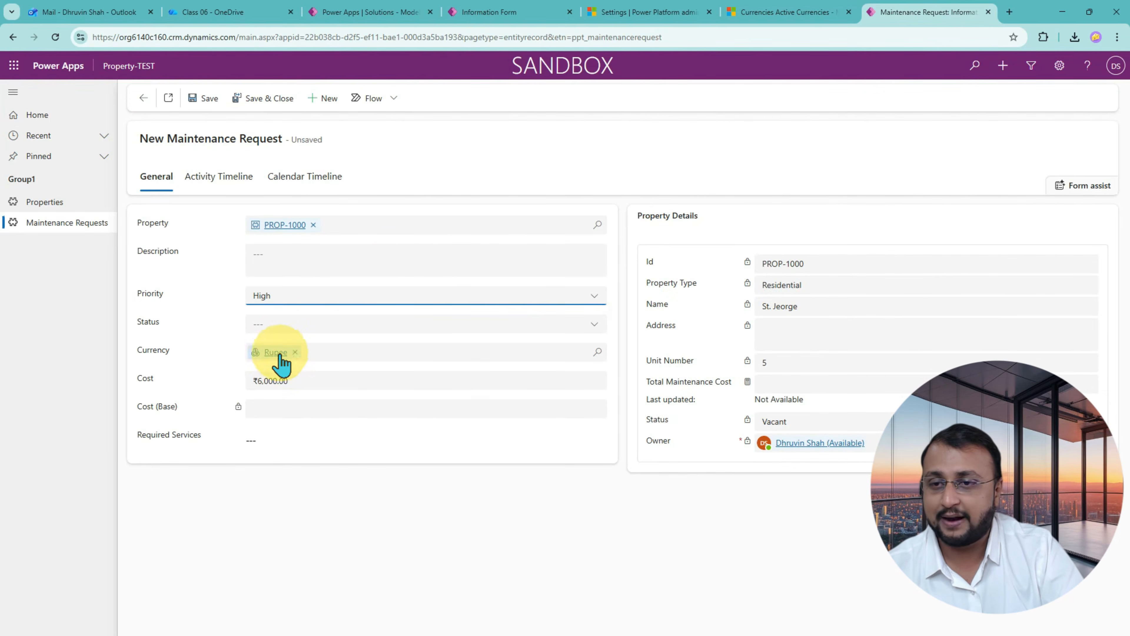
left_click(317, 327)
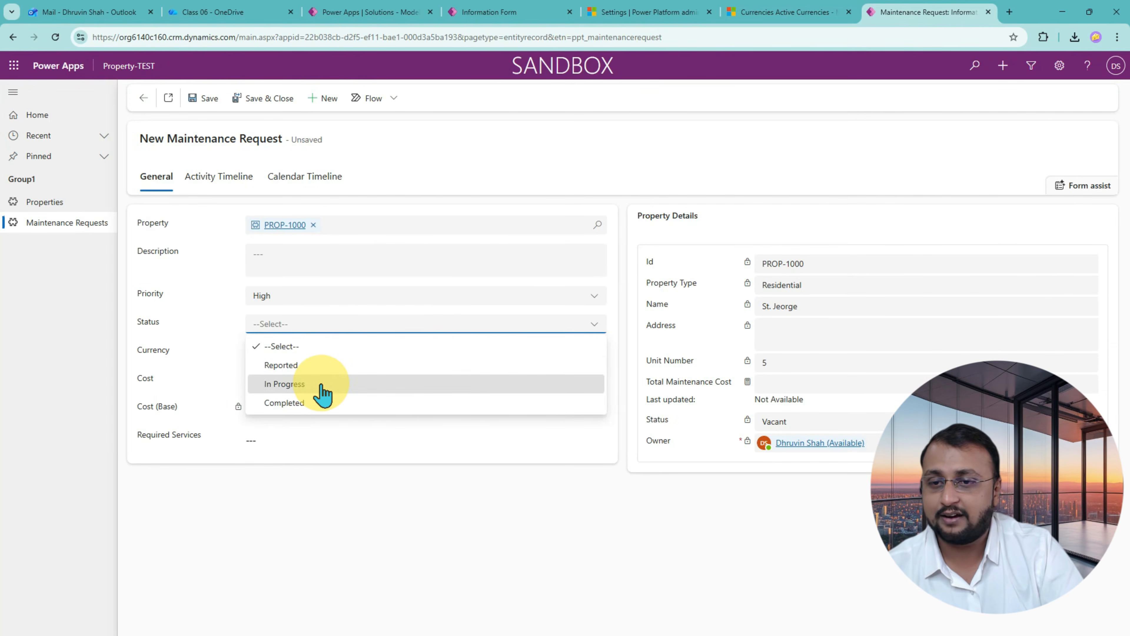
left_click(324, 389)
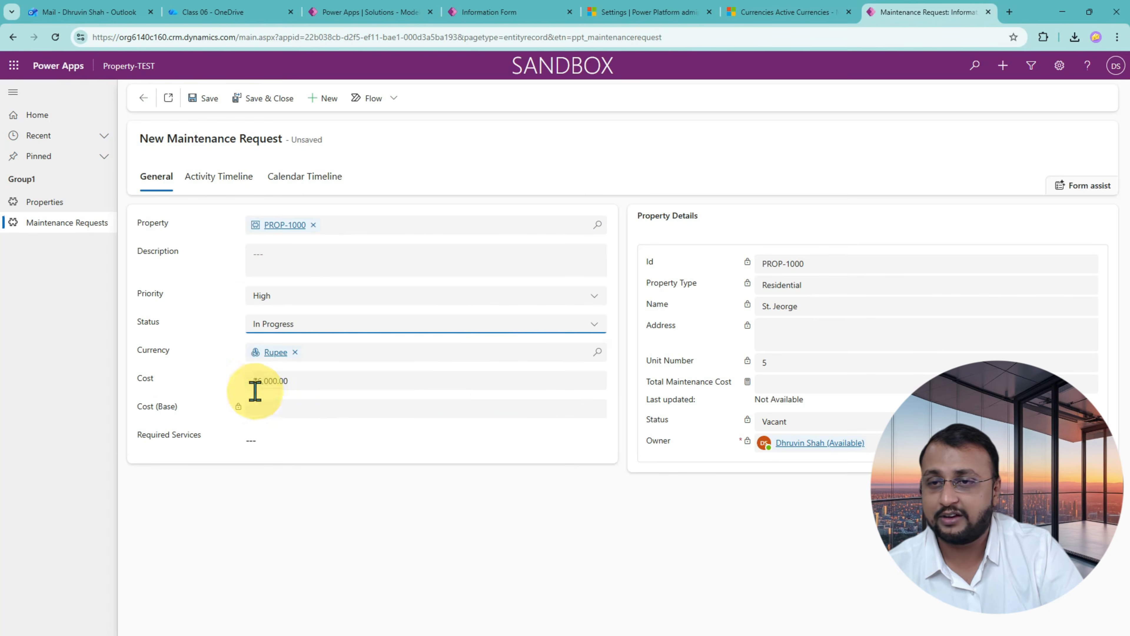
left_click(200, 99)
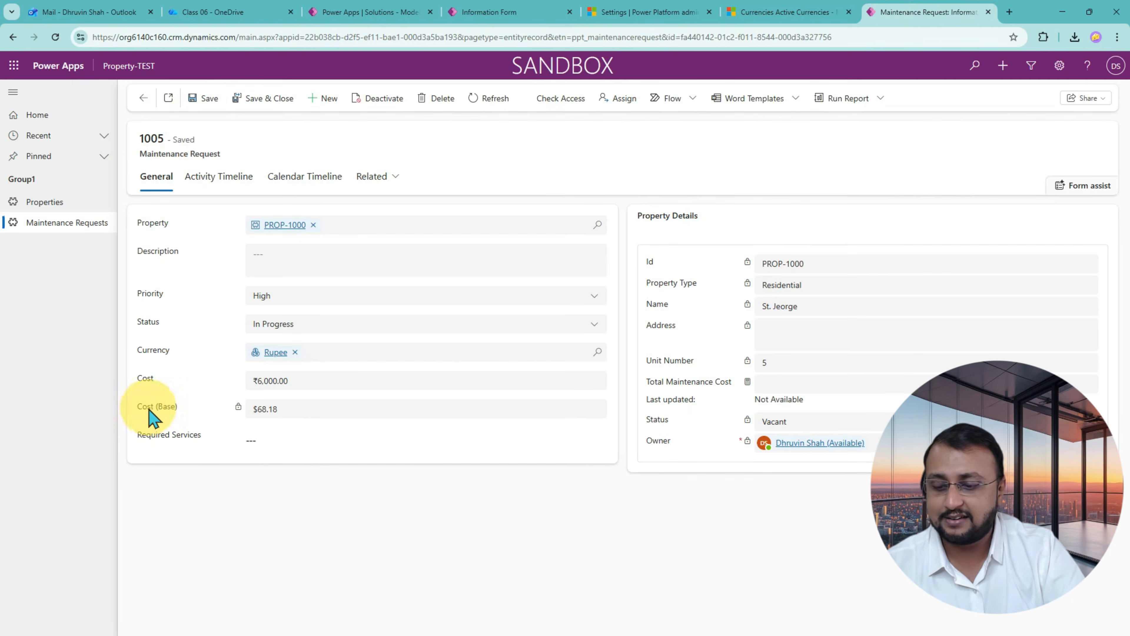
Step: Compare the Cost entered in Rupee with the converted Cost (Base) amount on the saved maintenance request
left_click_drag(126, 395, 610, 423)
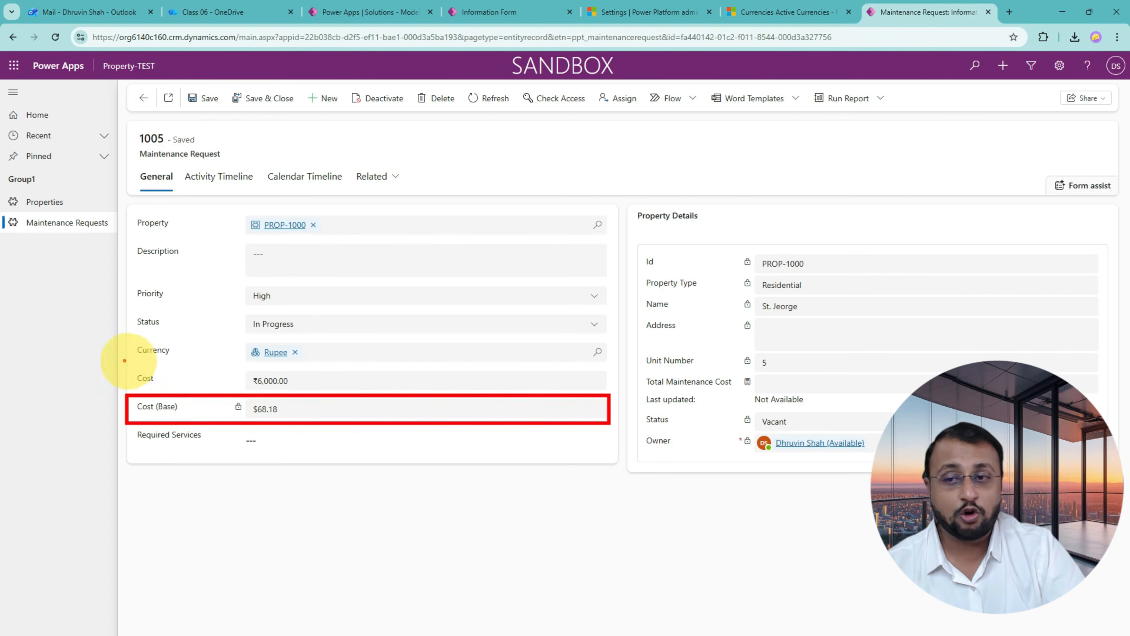
mouse_move(129, 339)
left_mouse_down()
mouse_move(401, 379)
mouse_move(620, 385)
mouse_move(610, 394)
left_mouse_up()
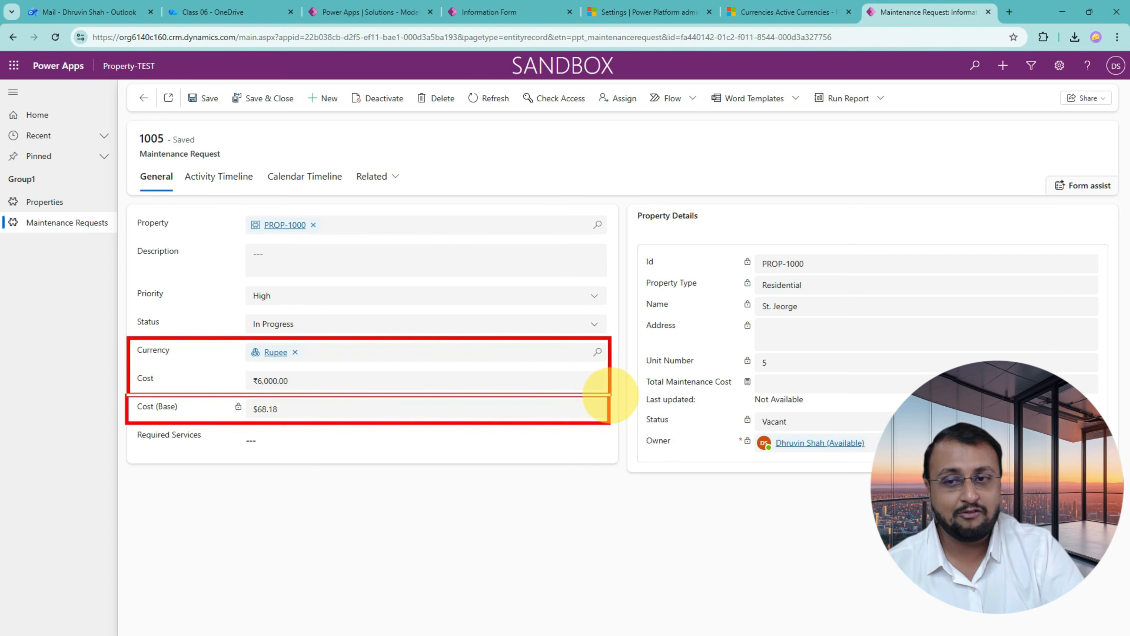
left_click_drag(340, 377, 380, 370)
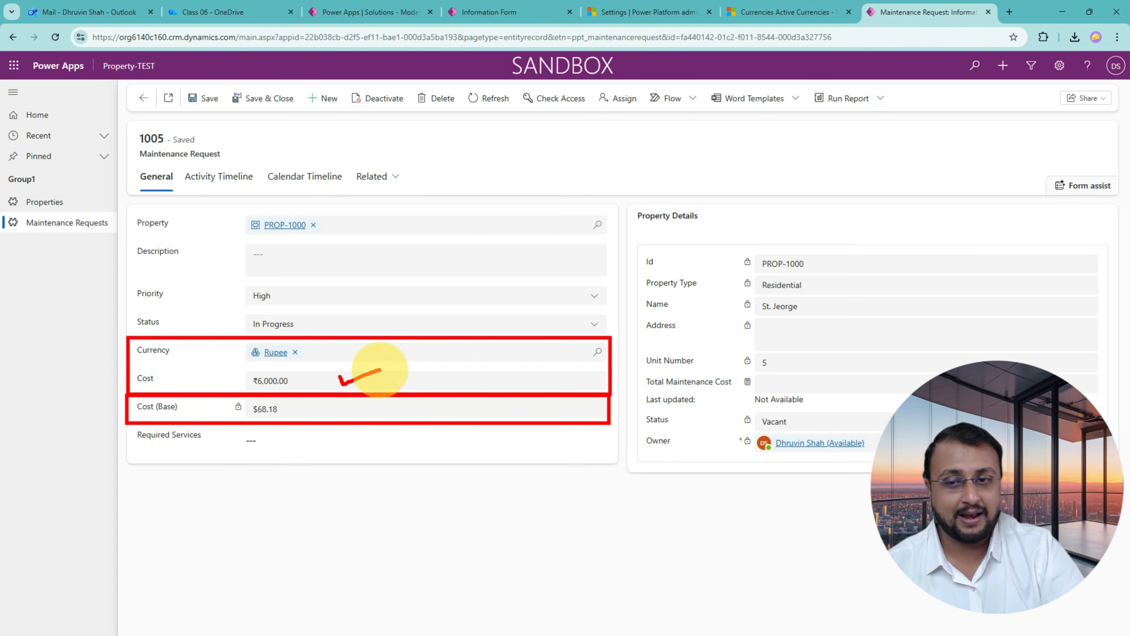
mouse_move(299, 406)
left_mouse_down()
mouse_move(301, 418)
mouse_move(379, 409)
mouse_move(326, 412)
mouse_move(342, 402)
left_mouse_up()
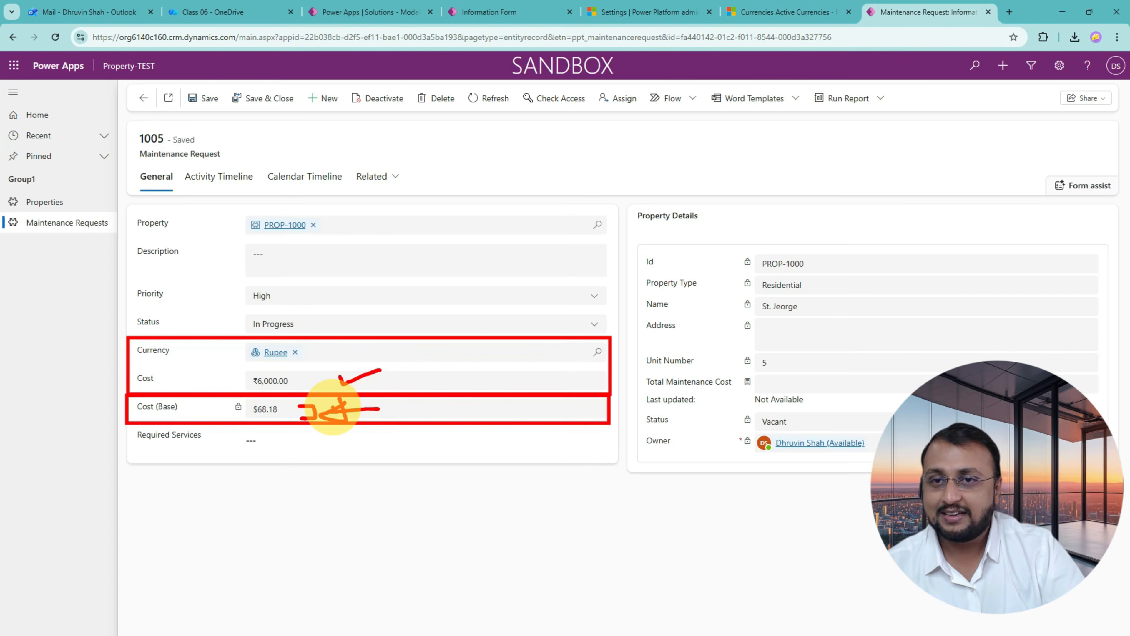
key("Escape")
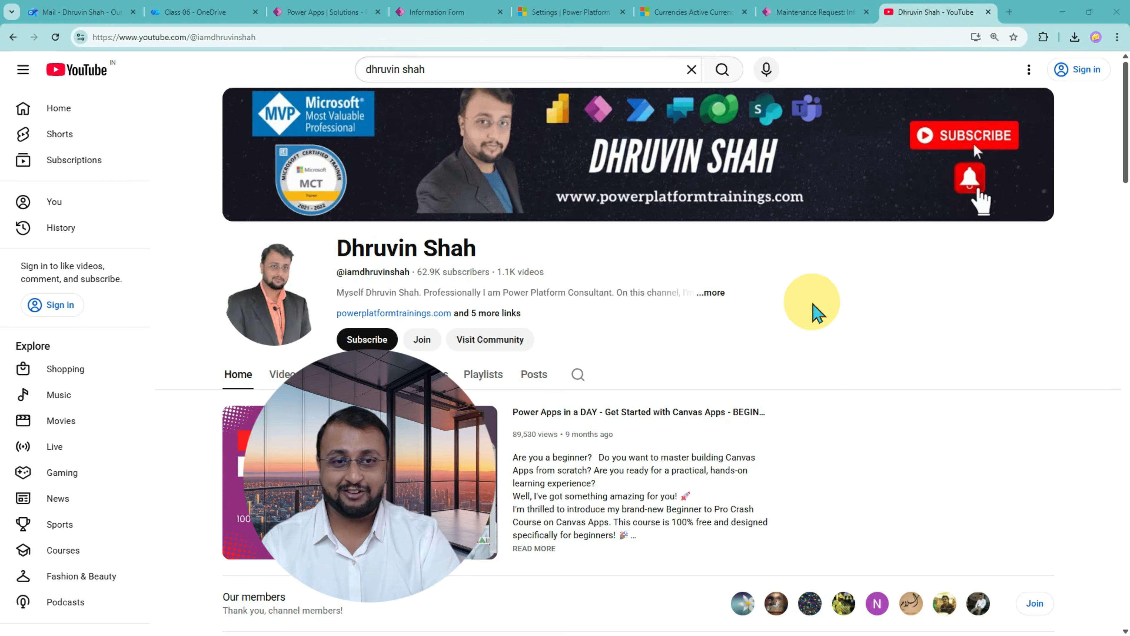
Step: Examine the Join option, the members section and the Premium Membership Courses on the YouTube channel's home page
left_click_drag(394, 317, 452, 361)
mouse_move(527, 260)
left_mouse_down()
mouse_move(463, 313)
mouse_move(469, 300)
mouse_move(505, 317)
mouse_move(471, 288)
left_mouse_up()
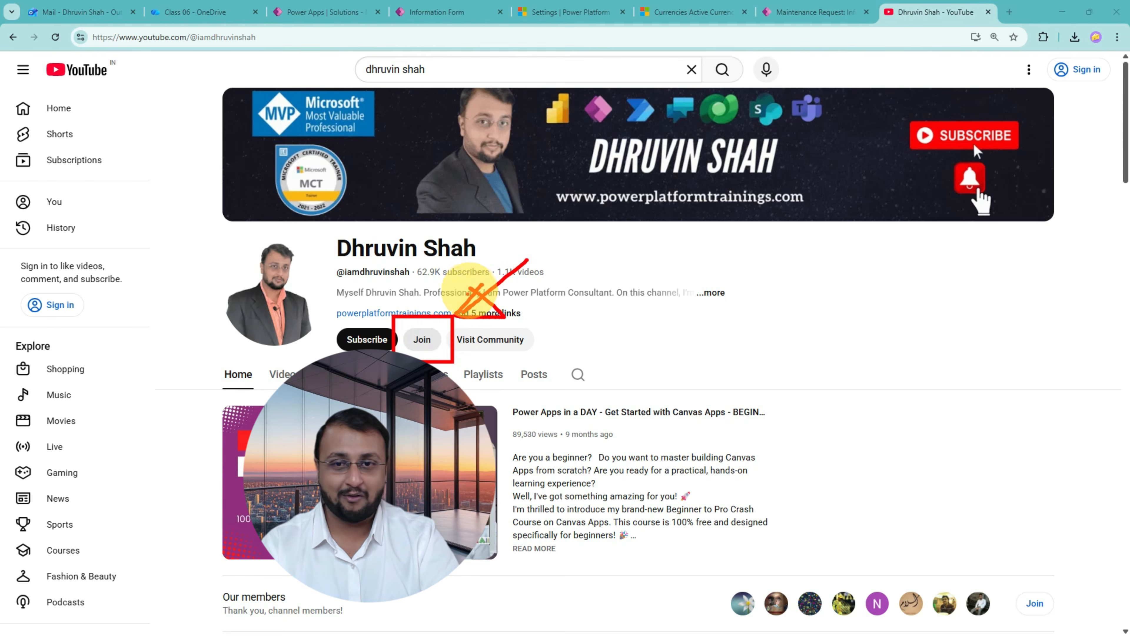
scroll(454, 339, "down", 5)
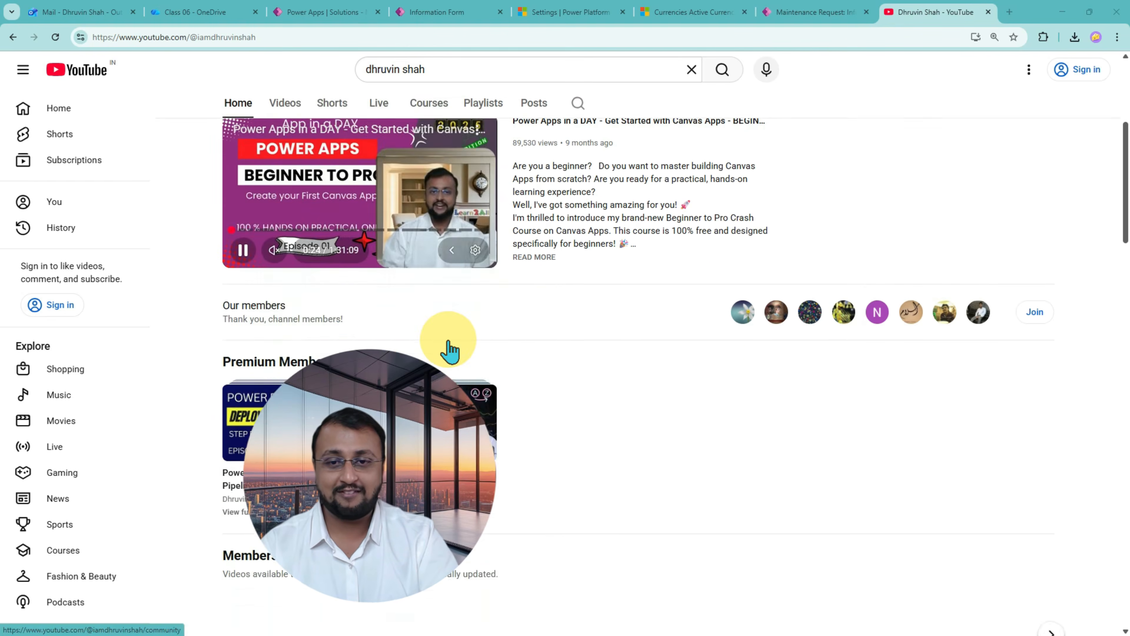
scroll(450, 348, "up", 3)
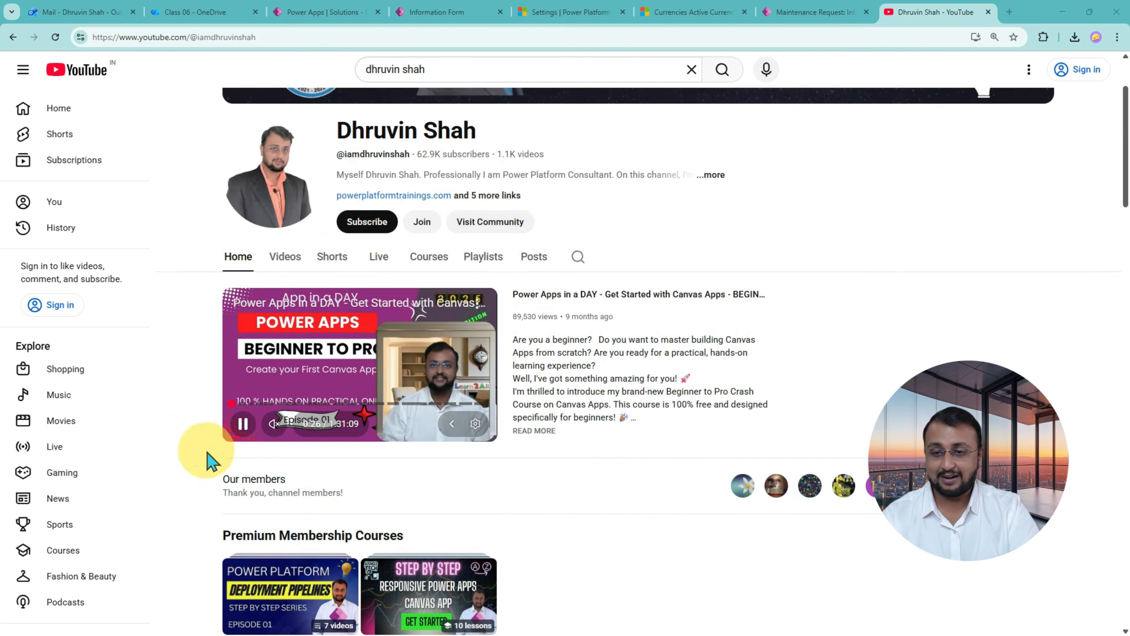
mouse_move(207, 458)
left_mouse_down()
mouse_move(1100, 519)
mouse_move(1084, 511)
left_mouse_up()
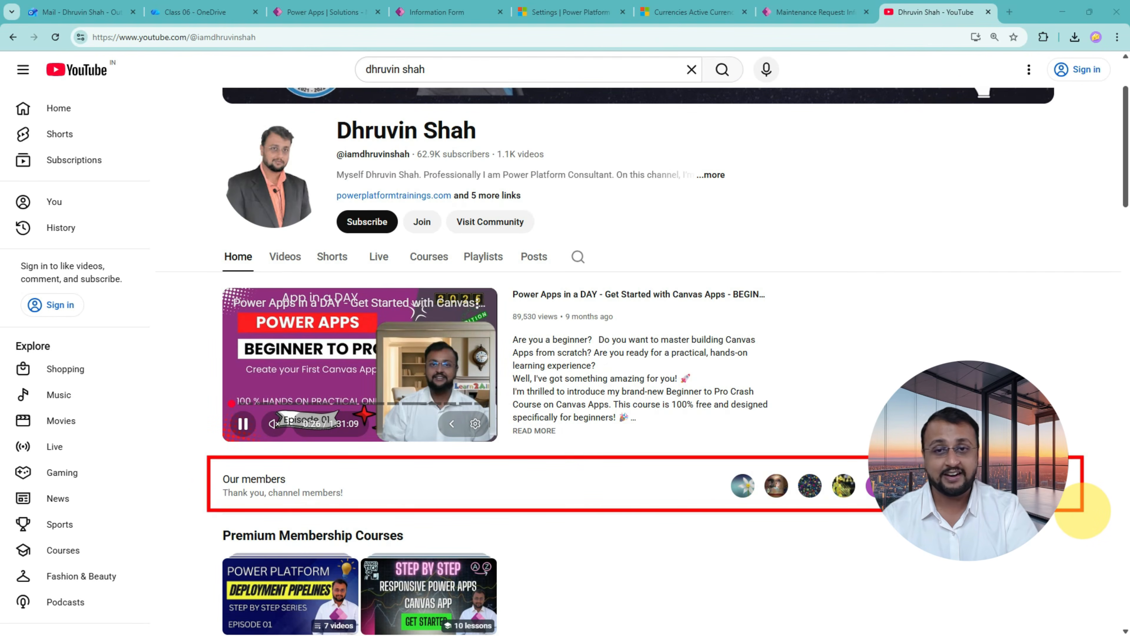
scroll(580, 467, "down", 3)
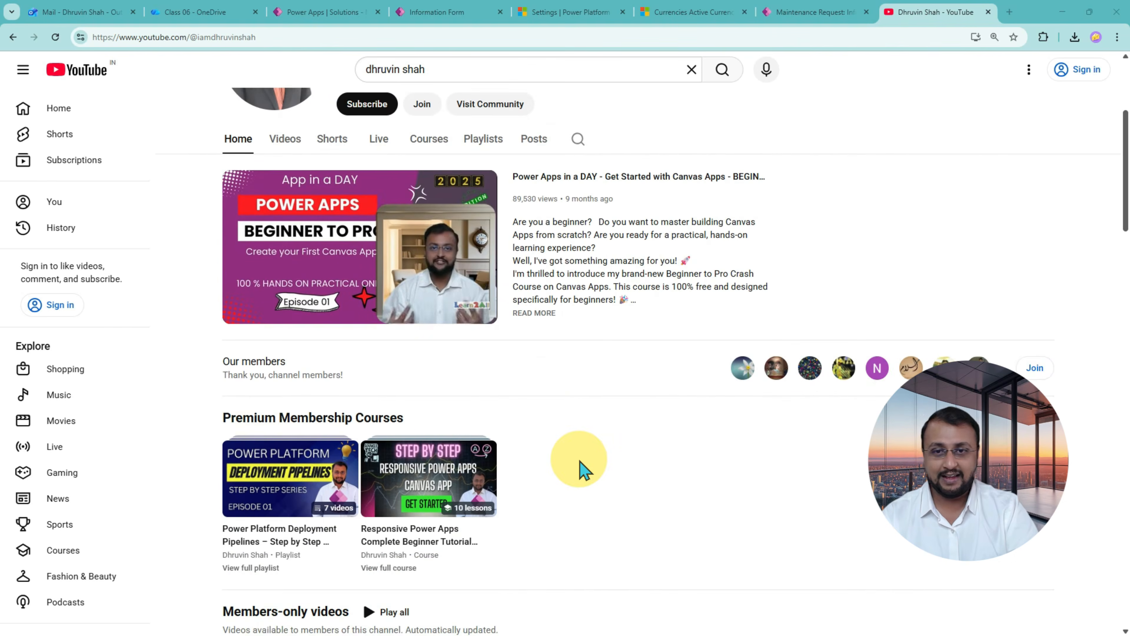
mouse_move(204, 399)
left_mouse_down()
mouse_move(852, 583)
mouse_move(1026, 585)
left_mouse_up()
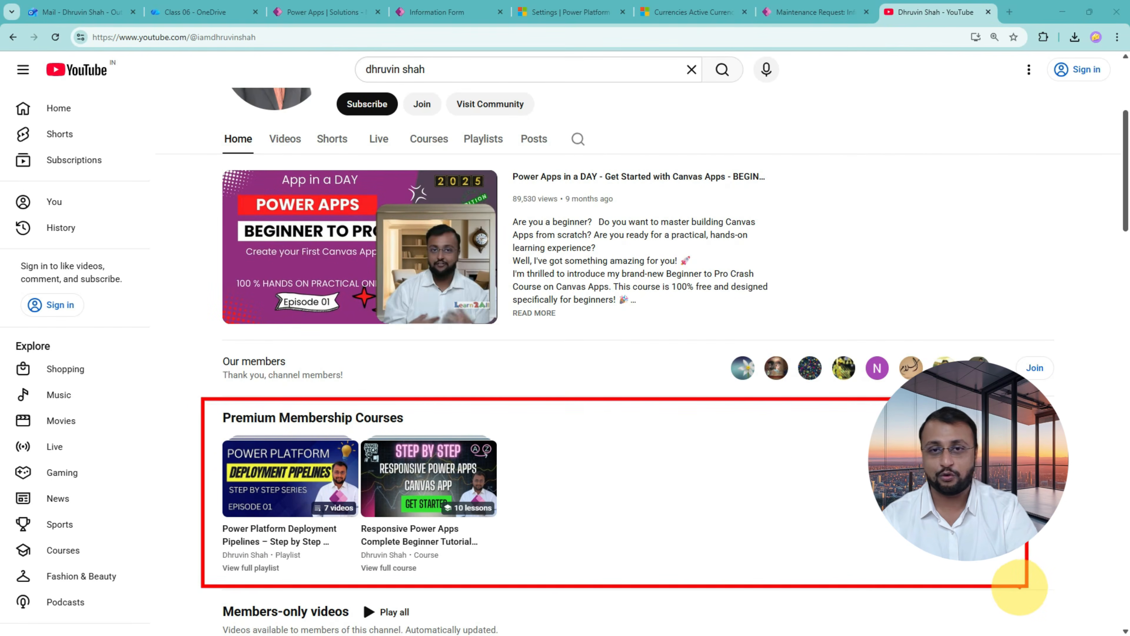
key("Escape")
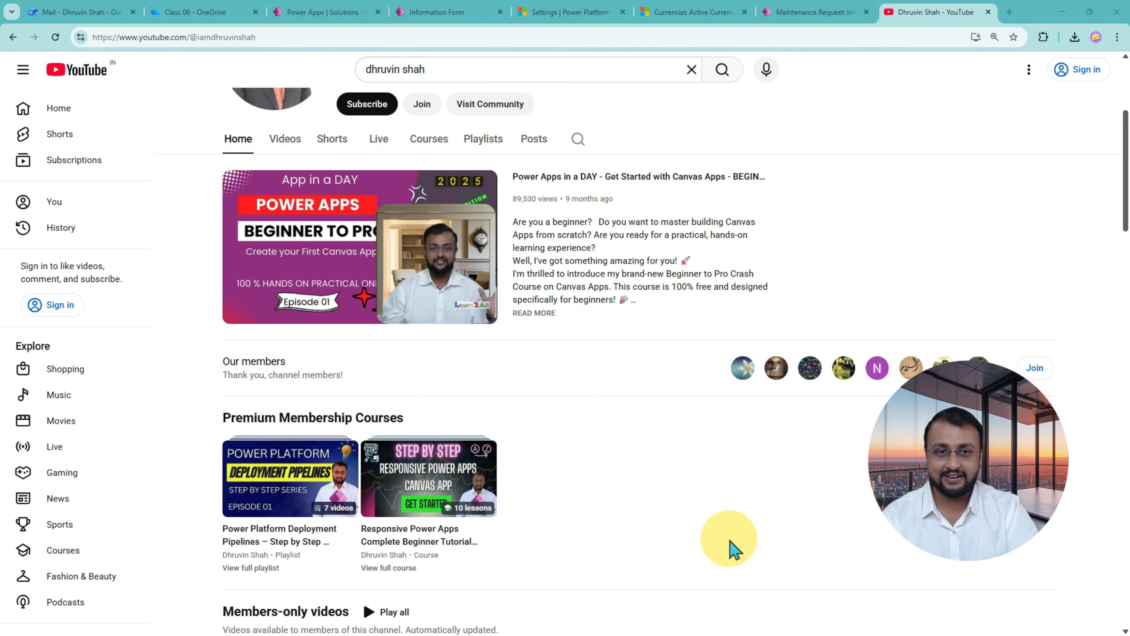
scroll(732, 548, "up", 4)
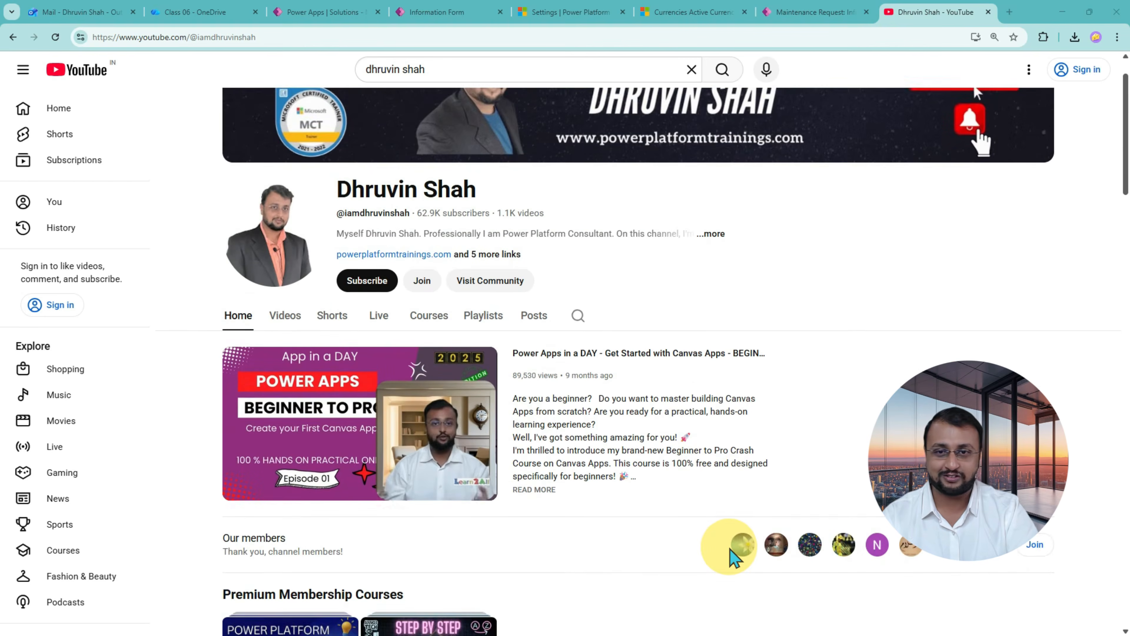
scroll(734, 558, "up", 1)
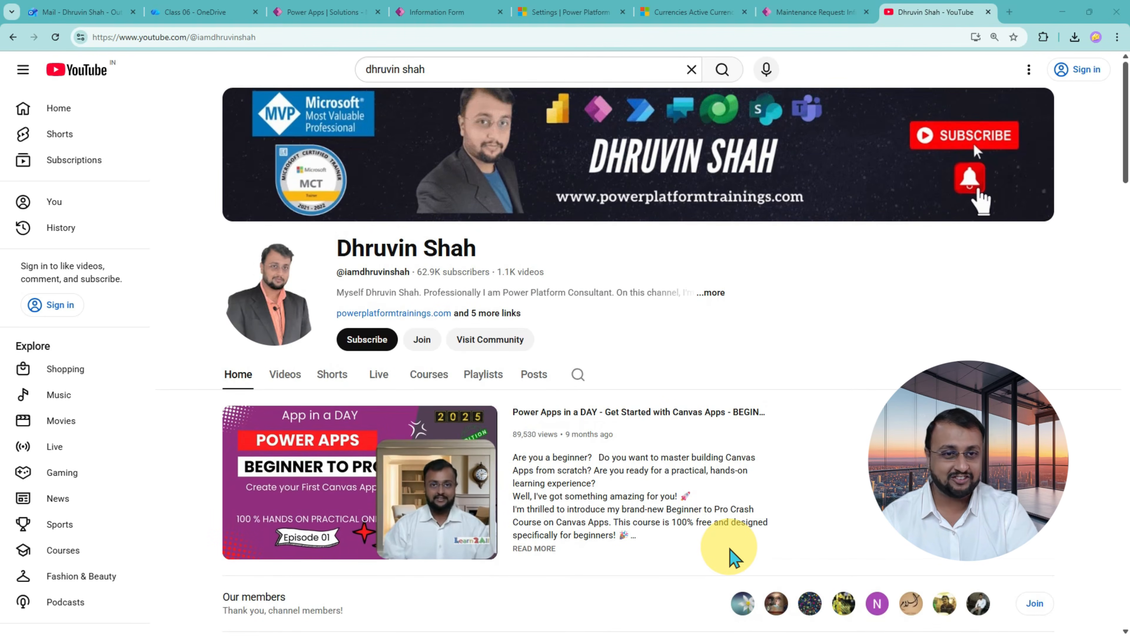